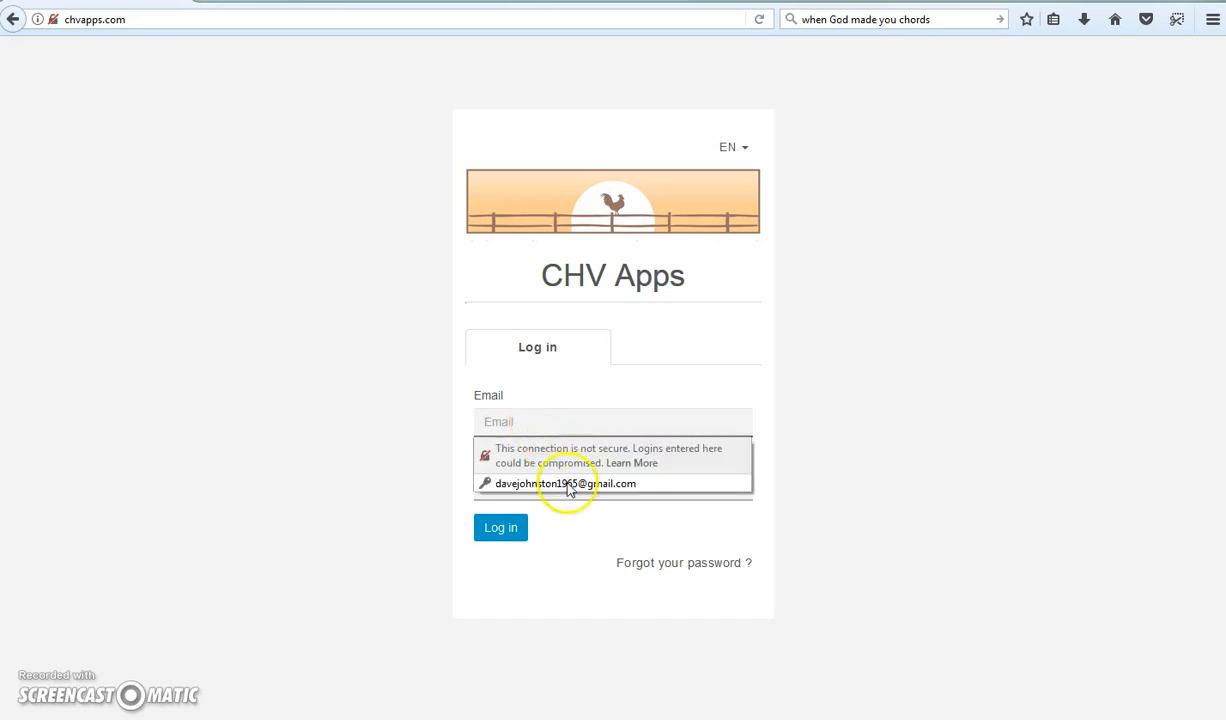
- Log in with the saved account e-mail and its stored credentials
left_click(565, 483)
left_click(480, 535)
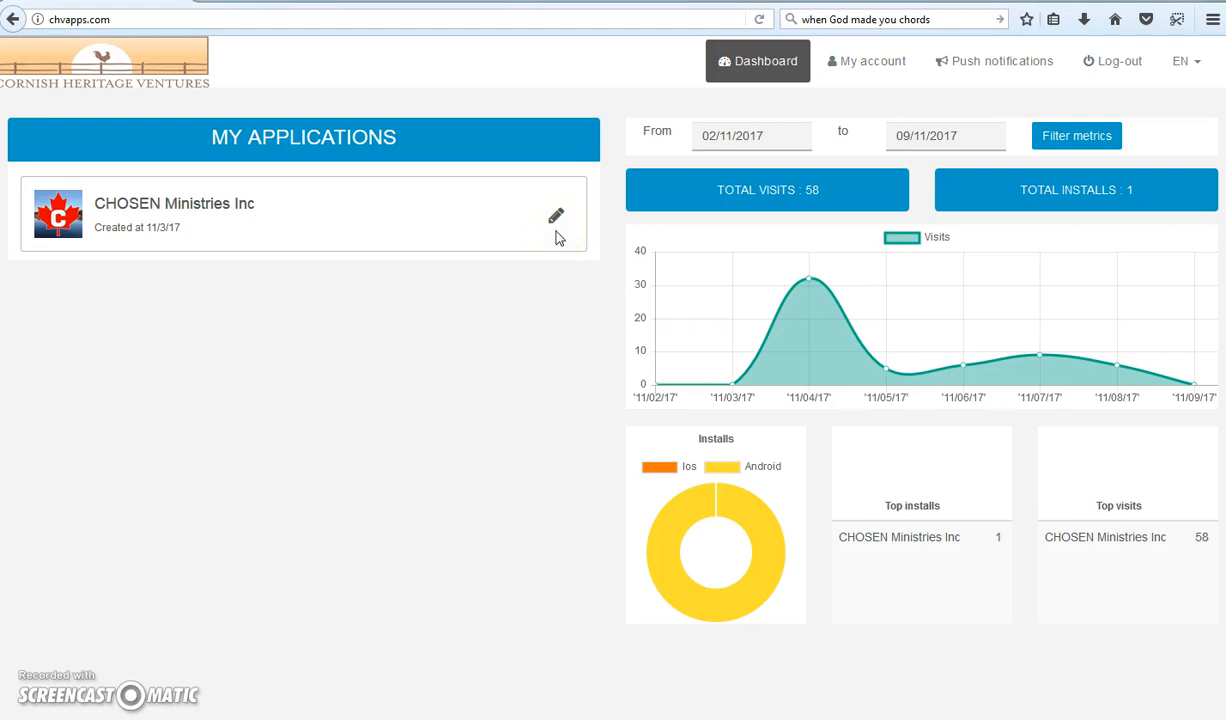
- Compose a global push notification for all applications, titled "Church Cancelled due to weather", with the message "Will notify you if service is also cancelled Wed night"
left_click(986, 66)
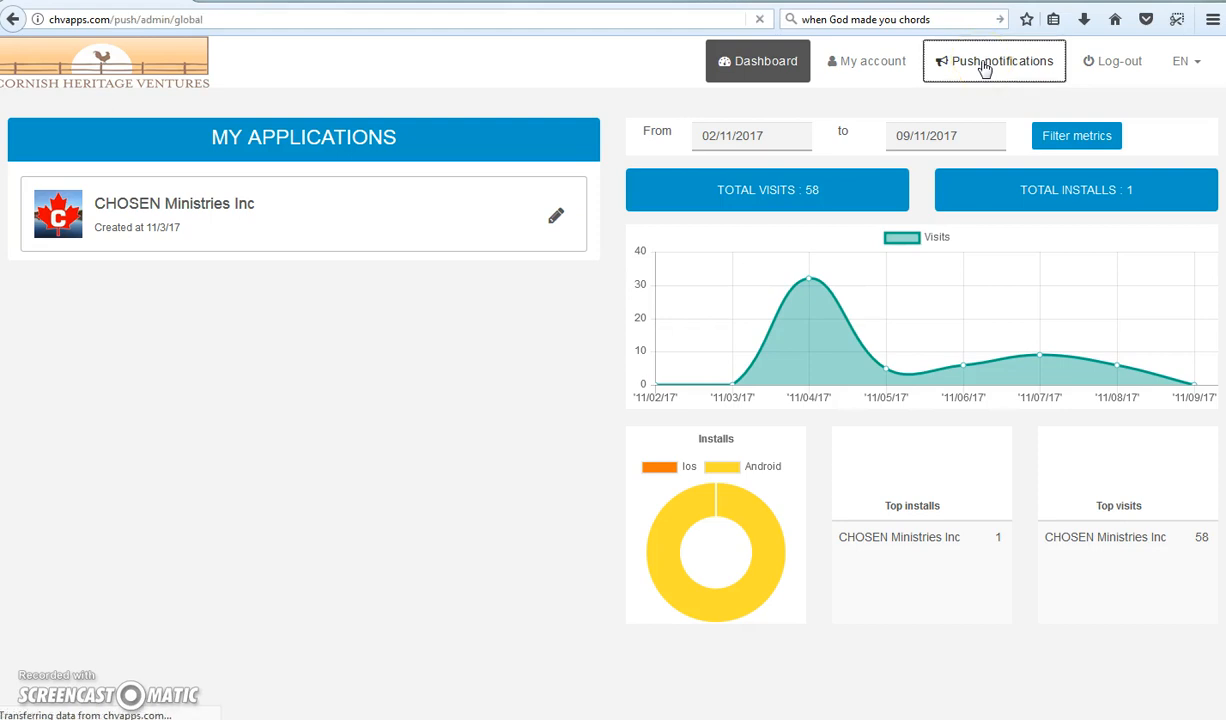
left_click(208, 228)
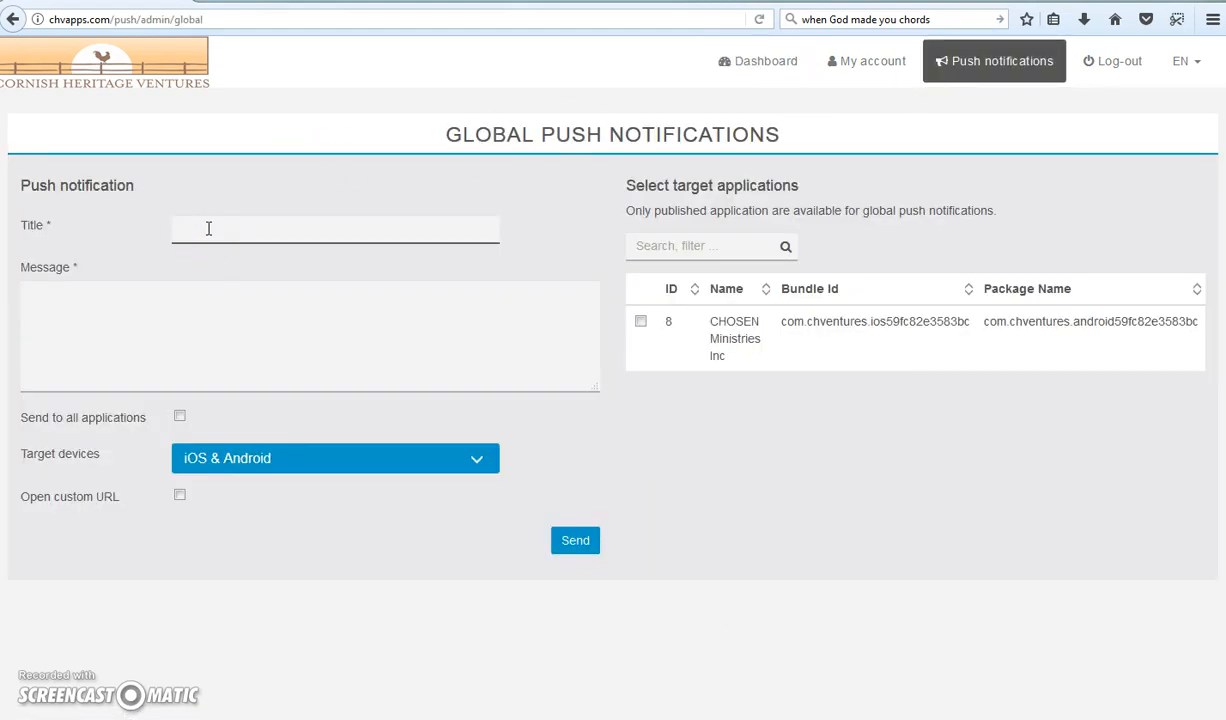
type("Chu")
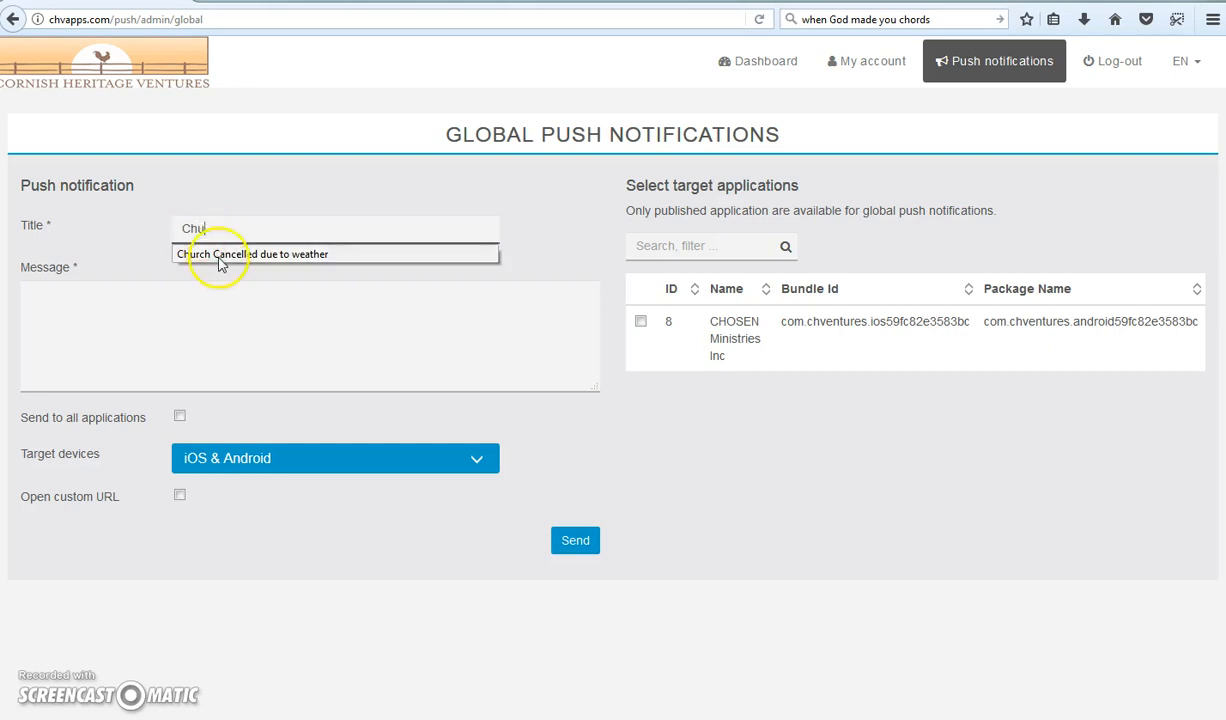
left_click(218, 256)
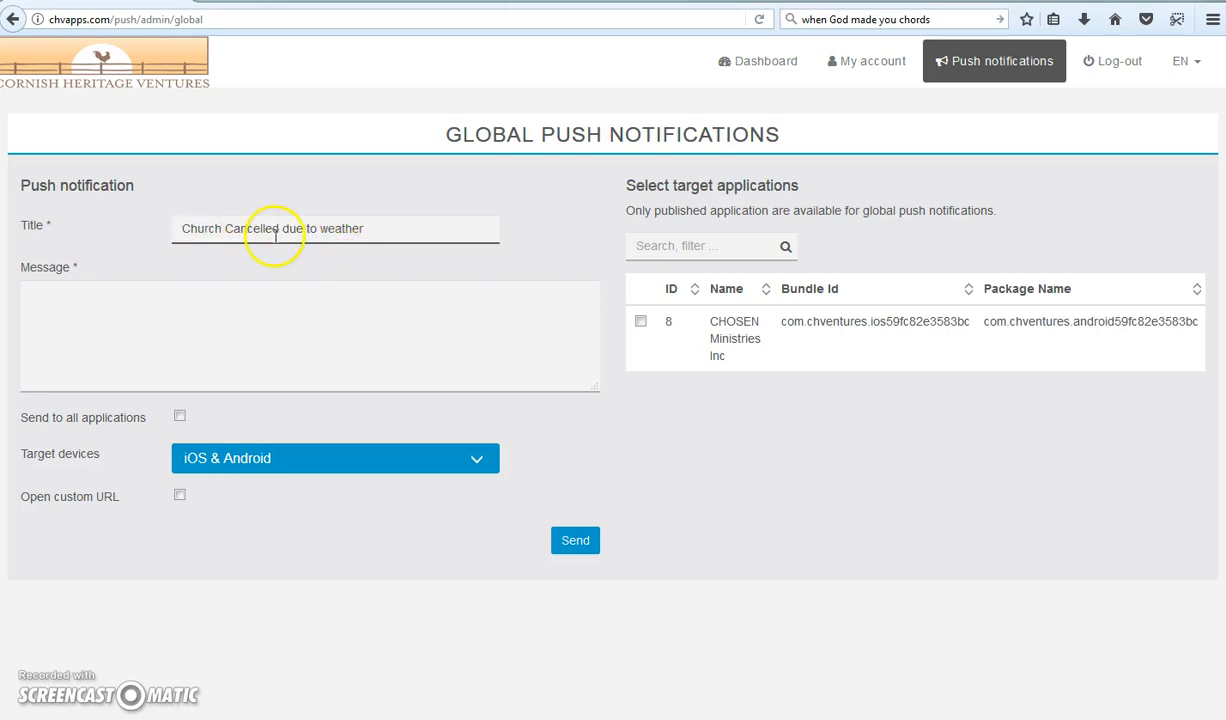
left_click(145, 297)
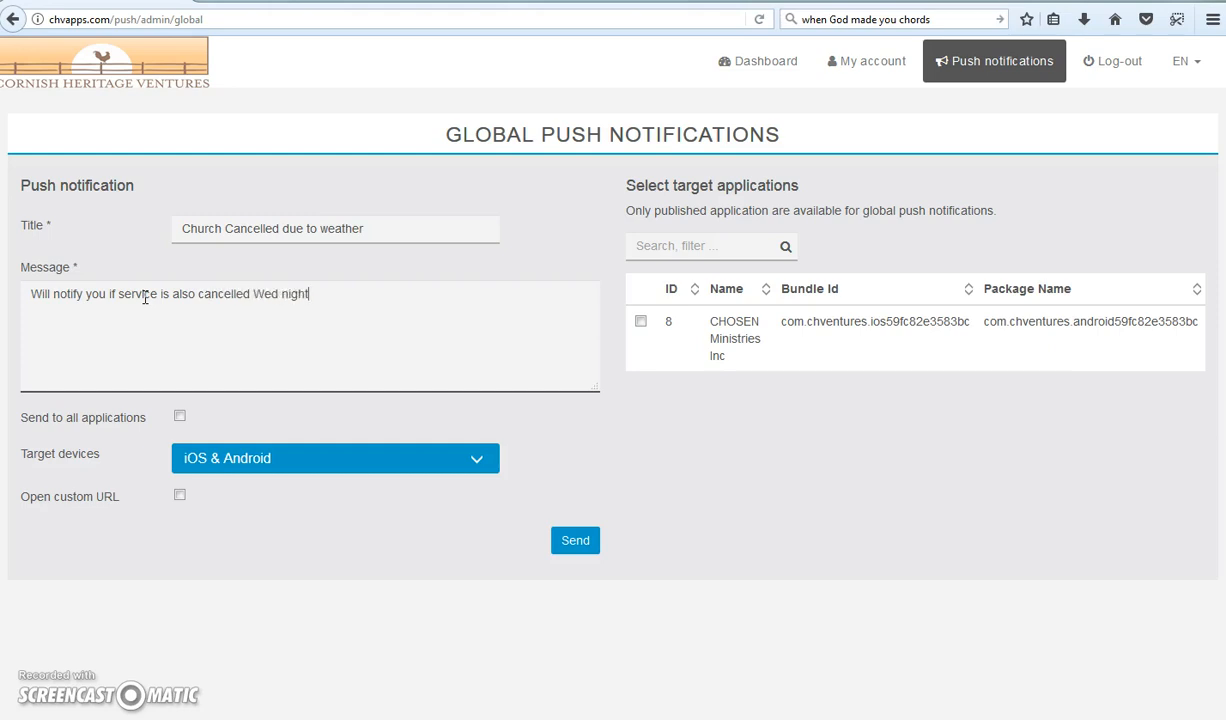
left_click(180, 418)
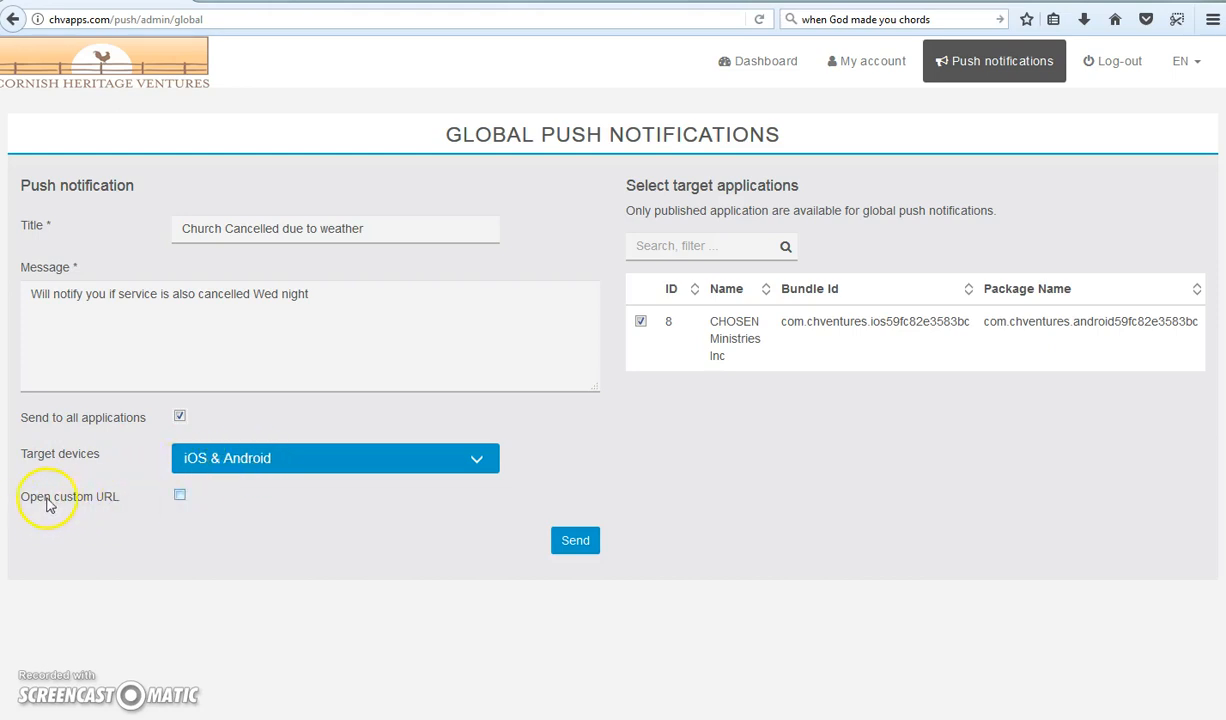
left_click(180, 497)
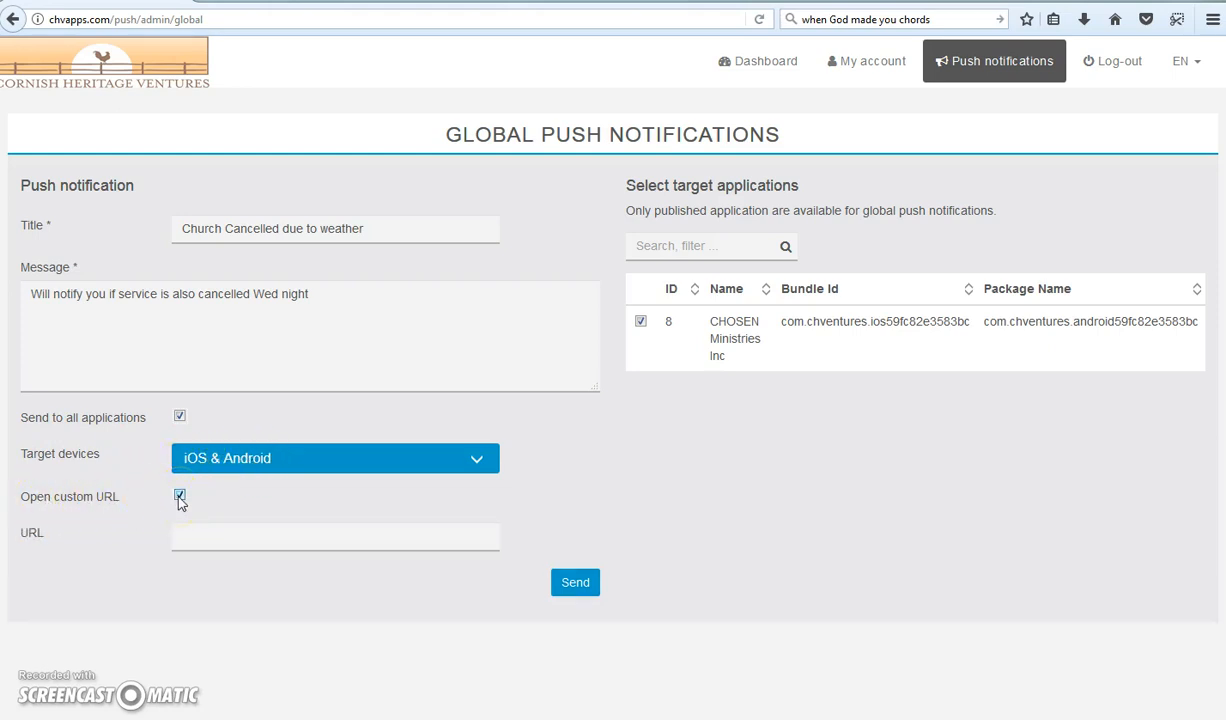
left_click(207, 537)
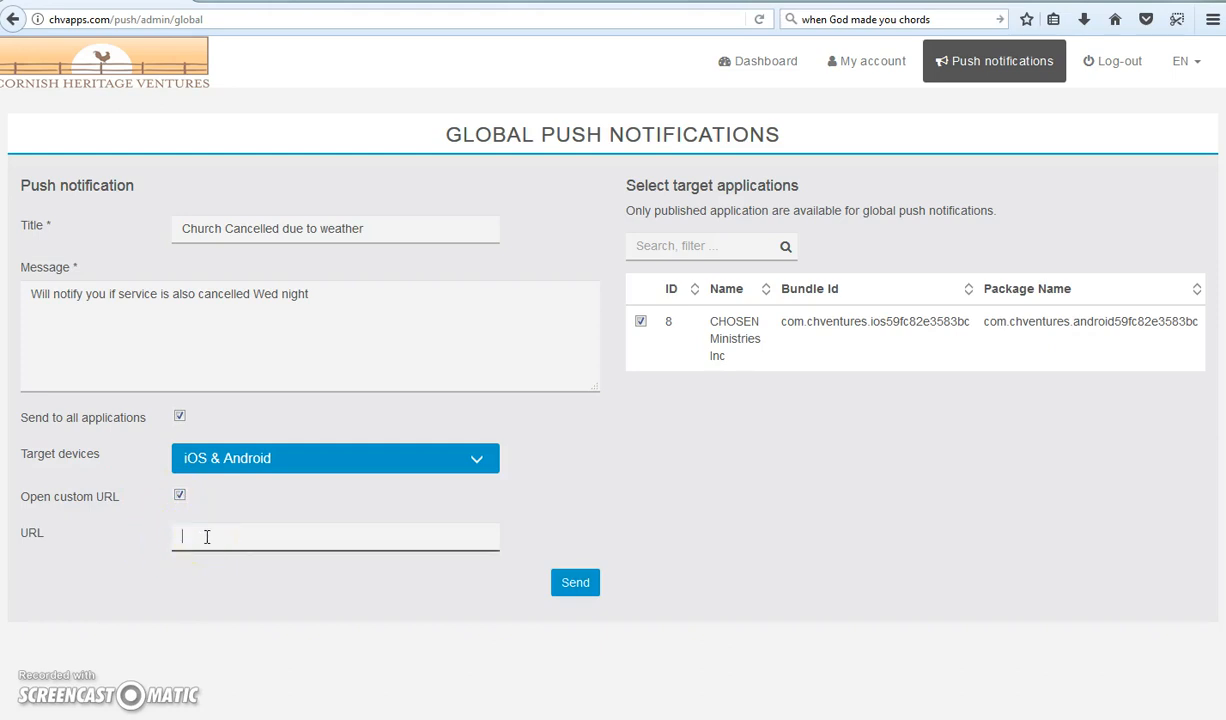
type("http://")
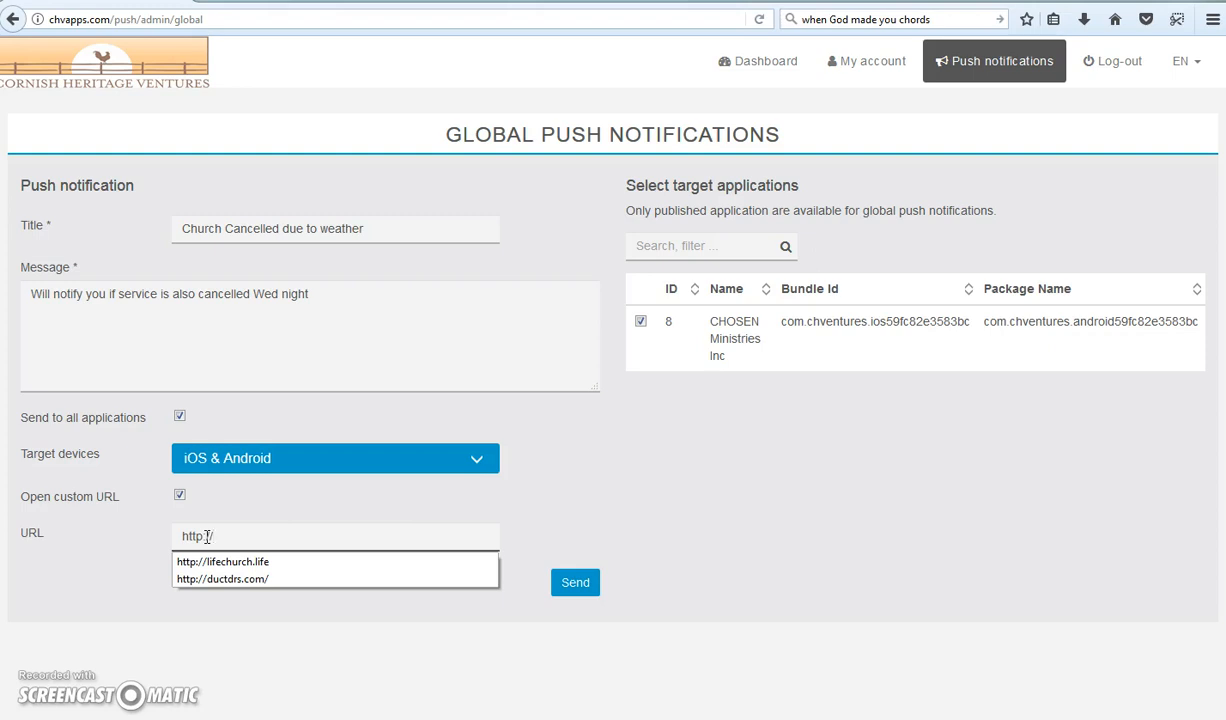
left_click(235, 563)
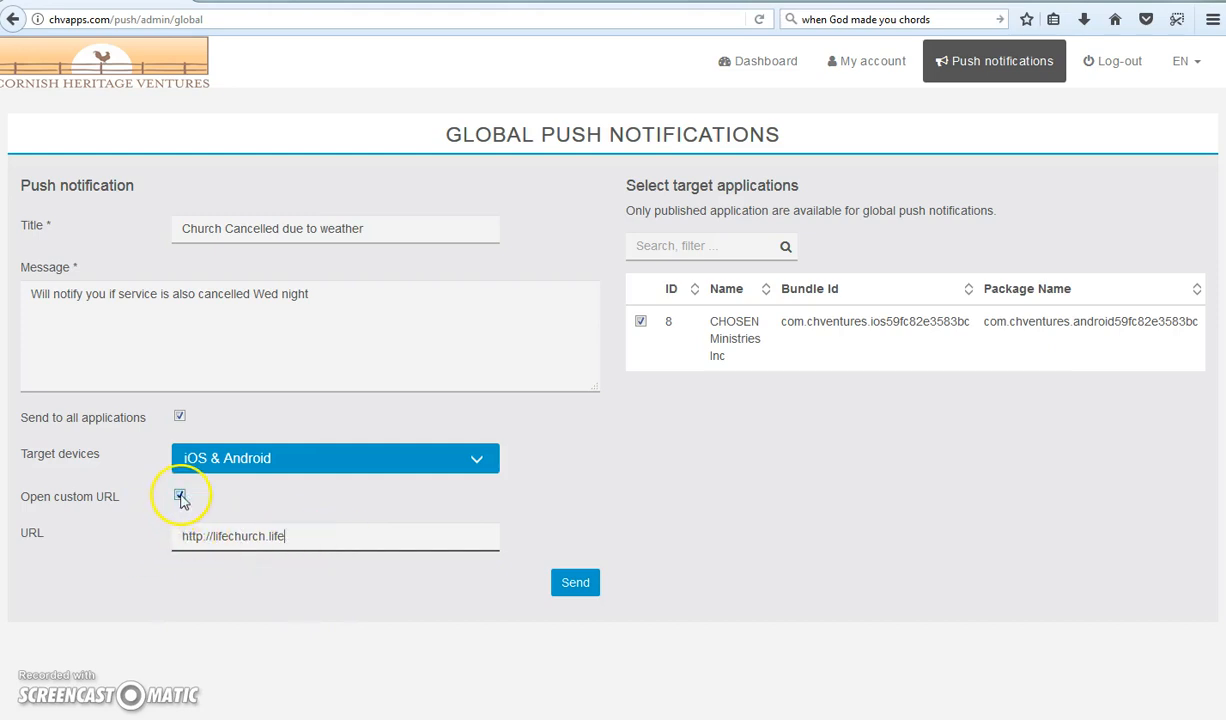
left_click(180, 496)
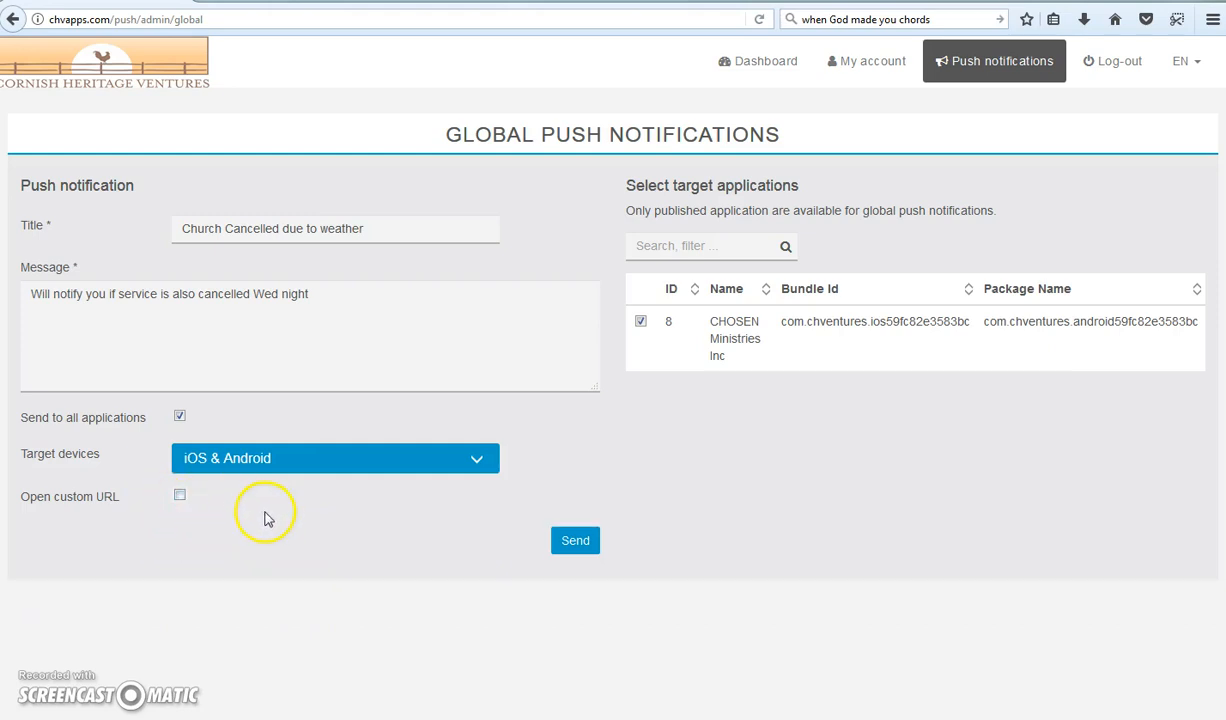
- Send the global push notification
left_click(575, 545)
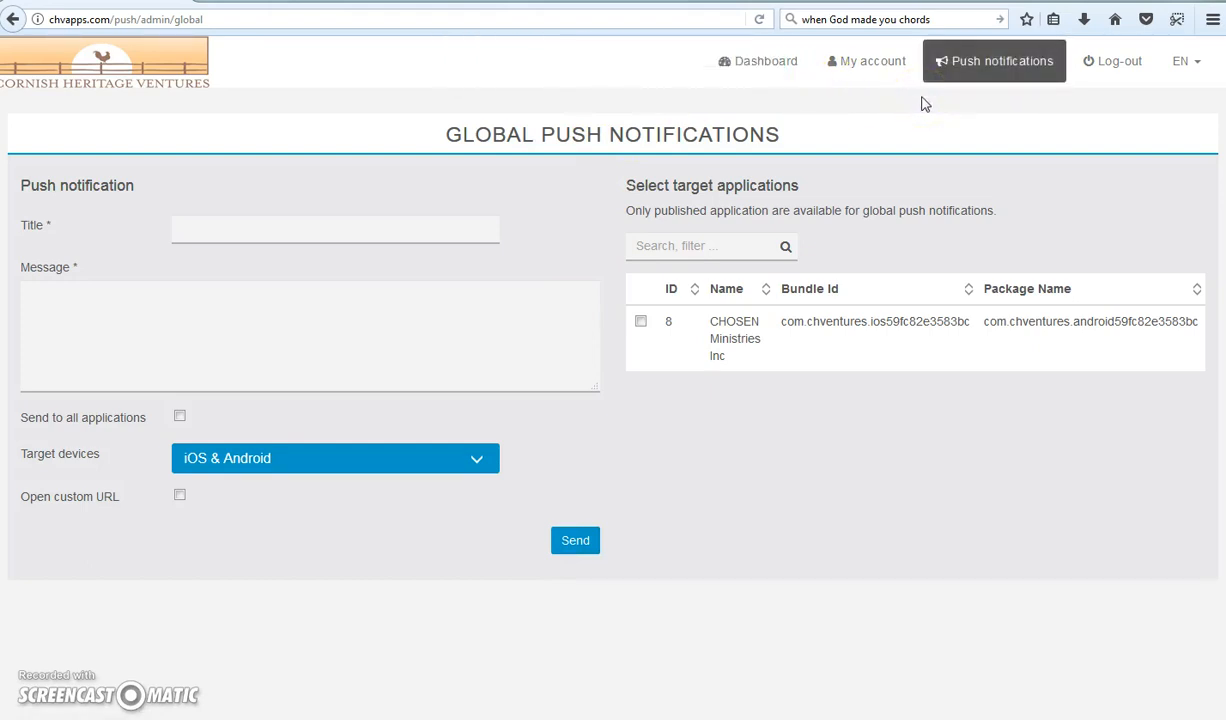
- Open the CHOSEN Ministries Inc application for editing and show its Notifications page in the phone preview
left_click(755, 64)
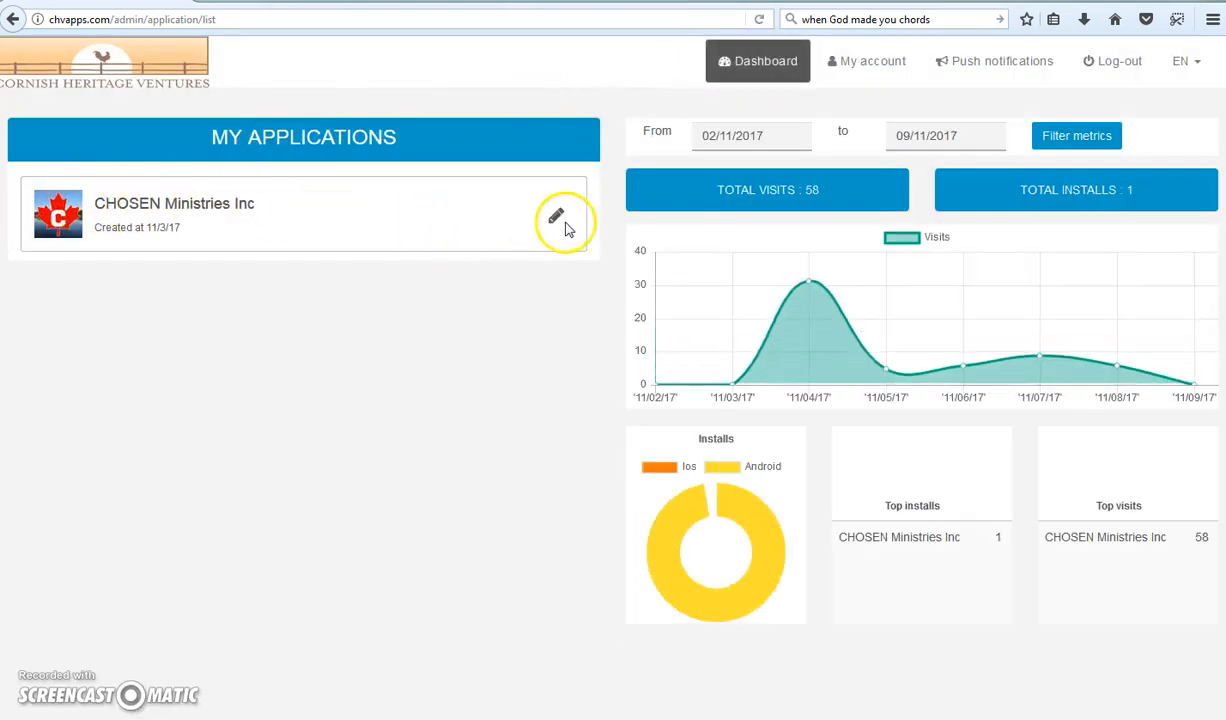
left_click(560, 218)
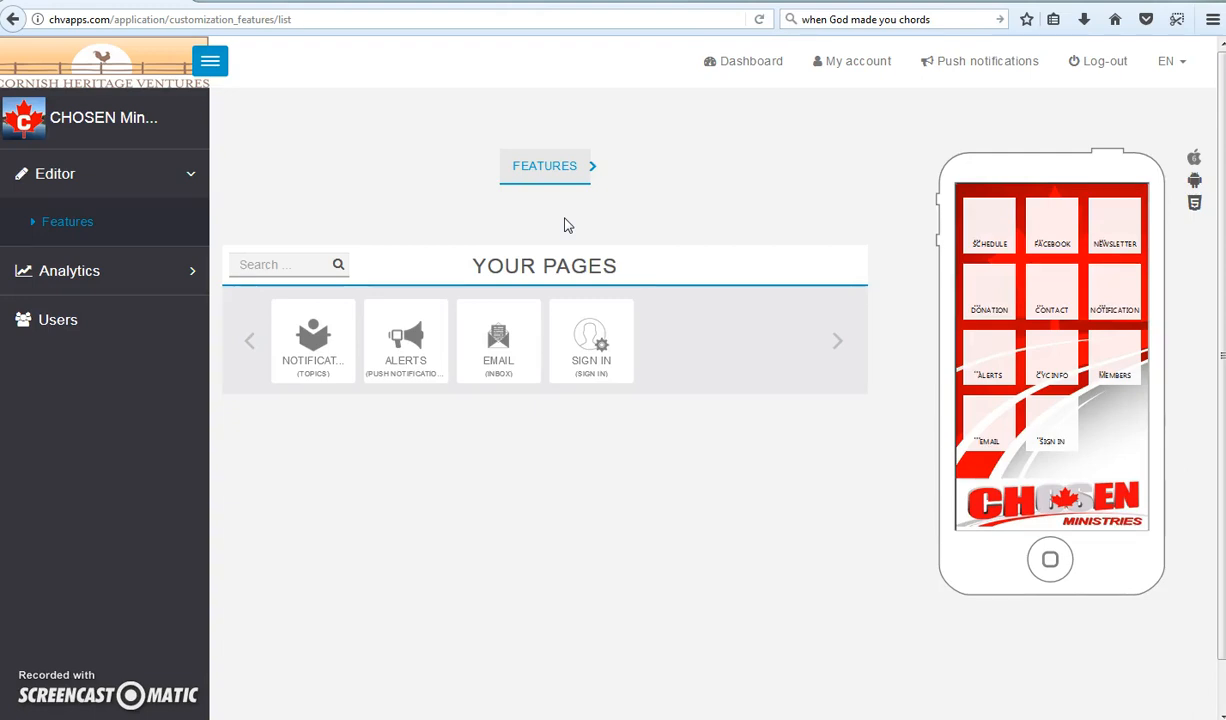
left_click(563, 223)
left_click(1116, 311)
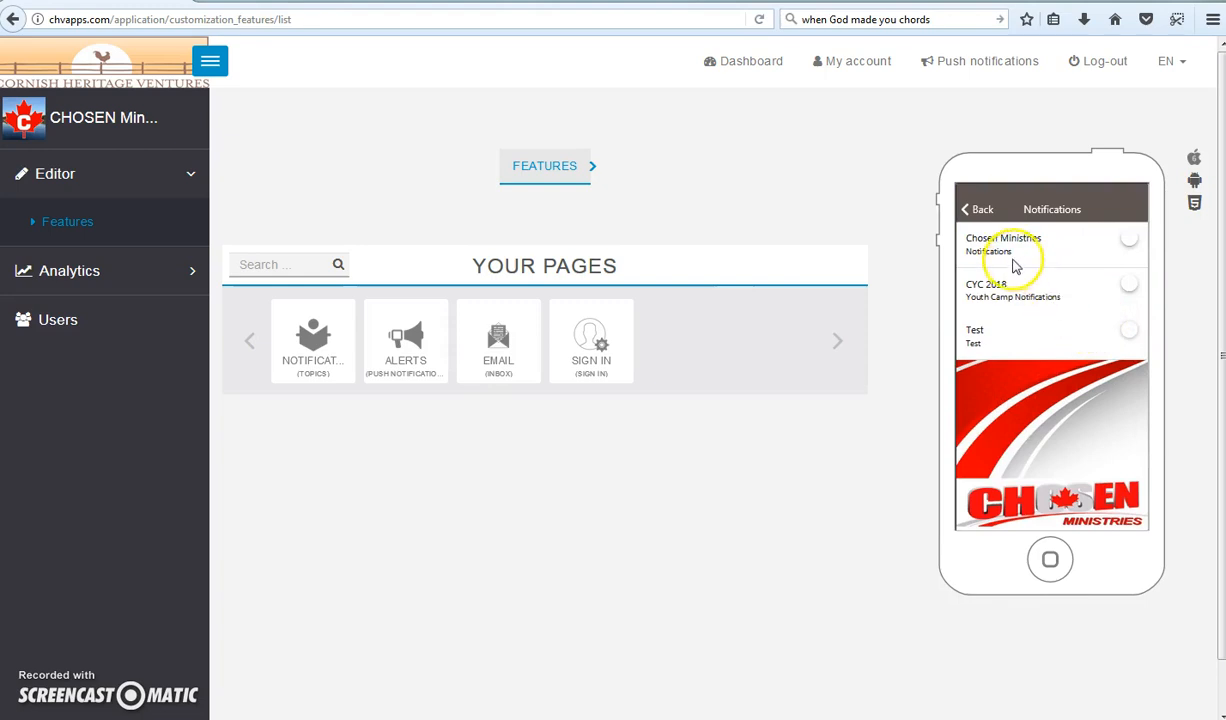
- Try subscribing to the Test, CYC 2018 and Chosen Ministries topics in the phone preview, and switch all three off again
left_click(1130, 335)
left_click(1130, 289)
left_click(1132, 246)
left_click(1125, 244)
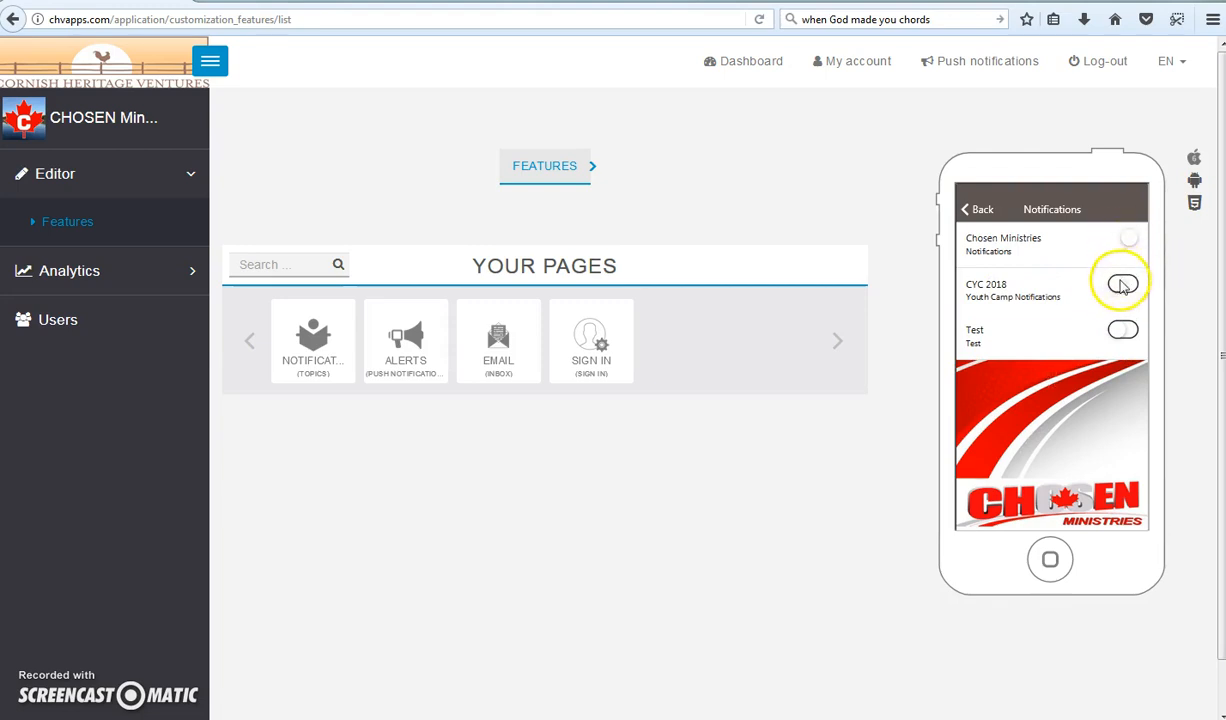
left_click(1125, 290)
left_click(1122, 331)
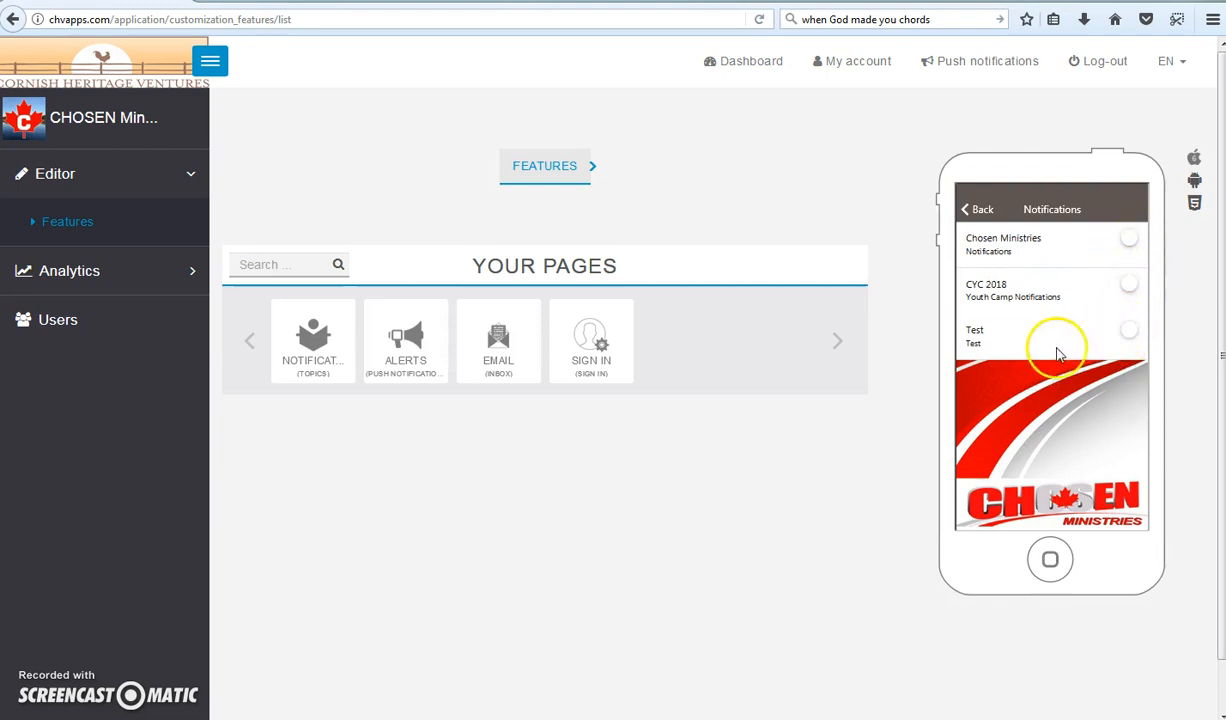
- Add a new alert to the Alerts page with the title "Test alert for Youth Camp"
left_click(406, 370)
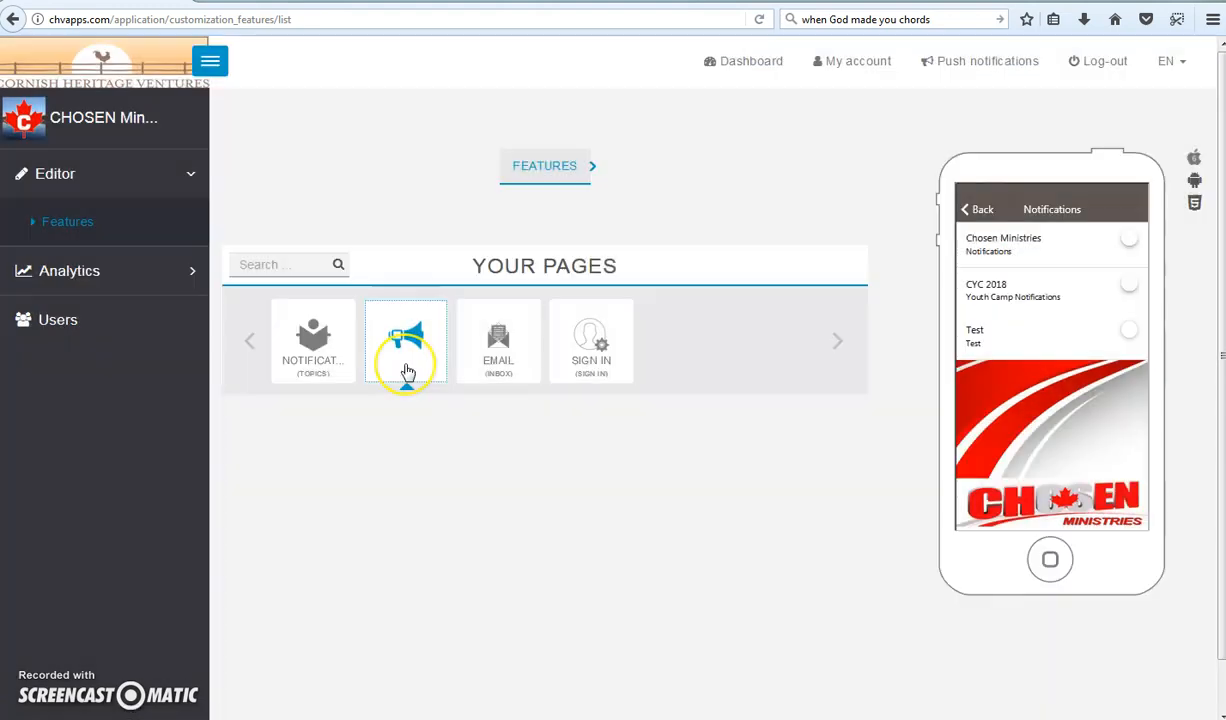
scroll(499, 401, "down", 3)
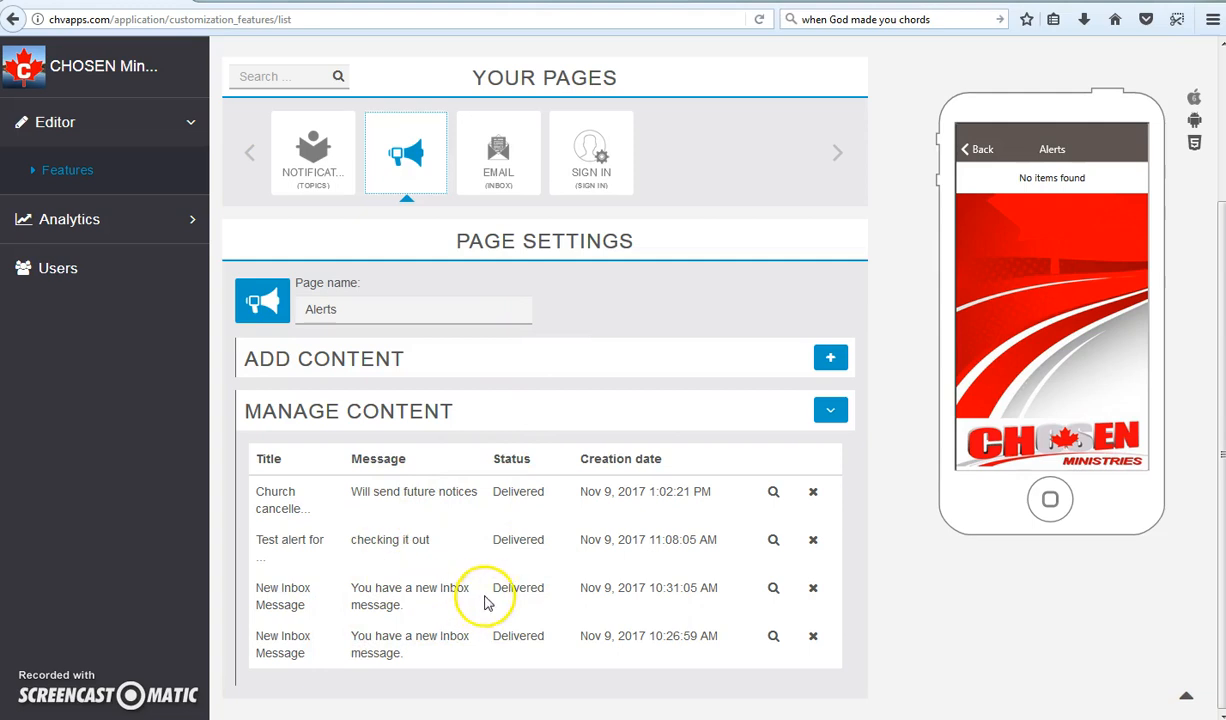
left_click(830, 357)
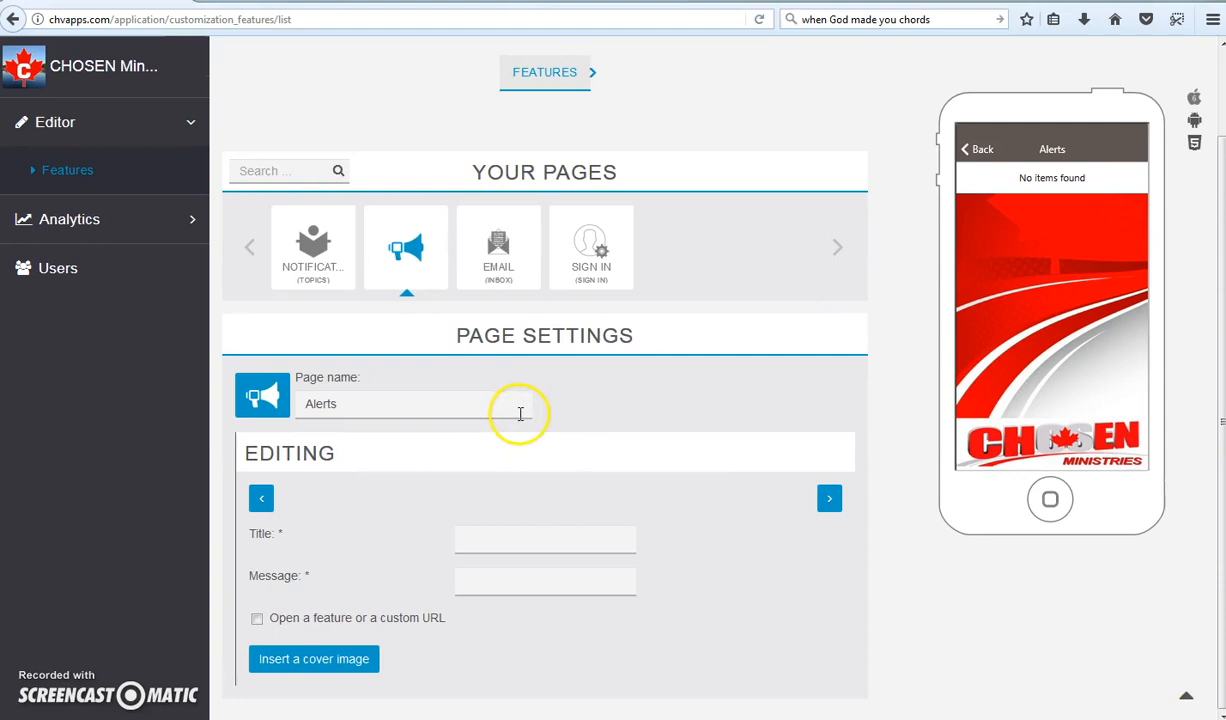
left_click(490, 535)
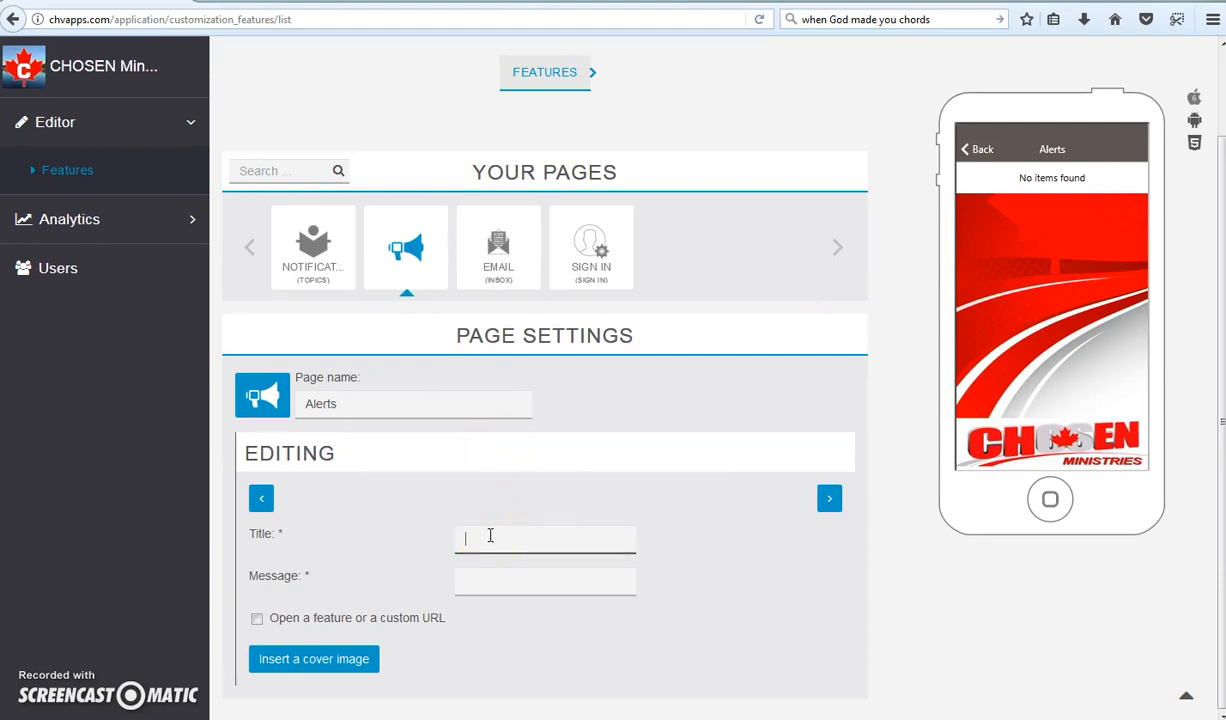
type("Test")
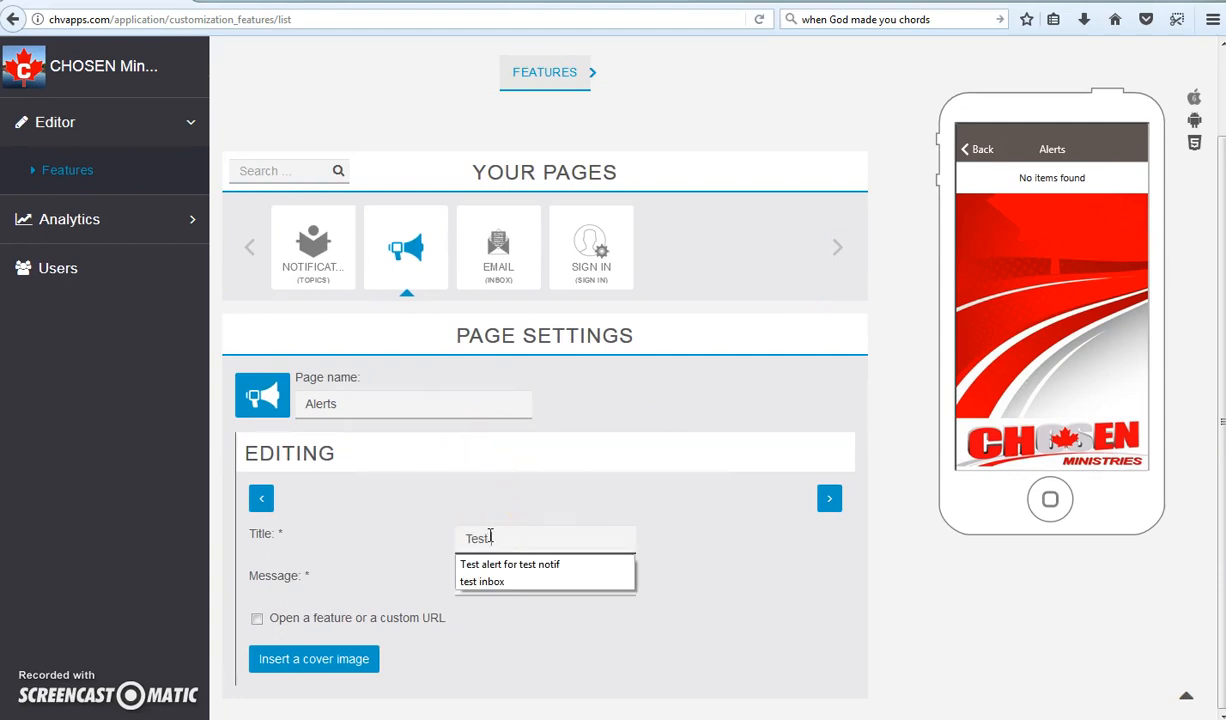
left_click(495, 564)
left_click_drag(536, 541, 613, 539)
type("Youth Camp")
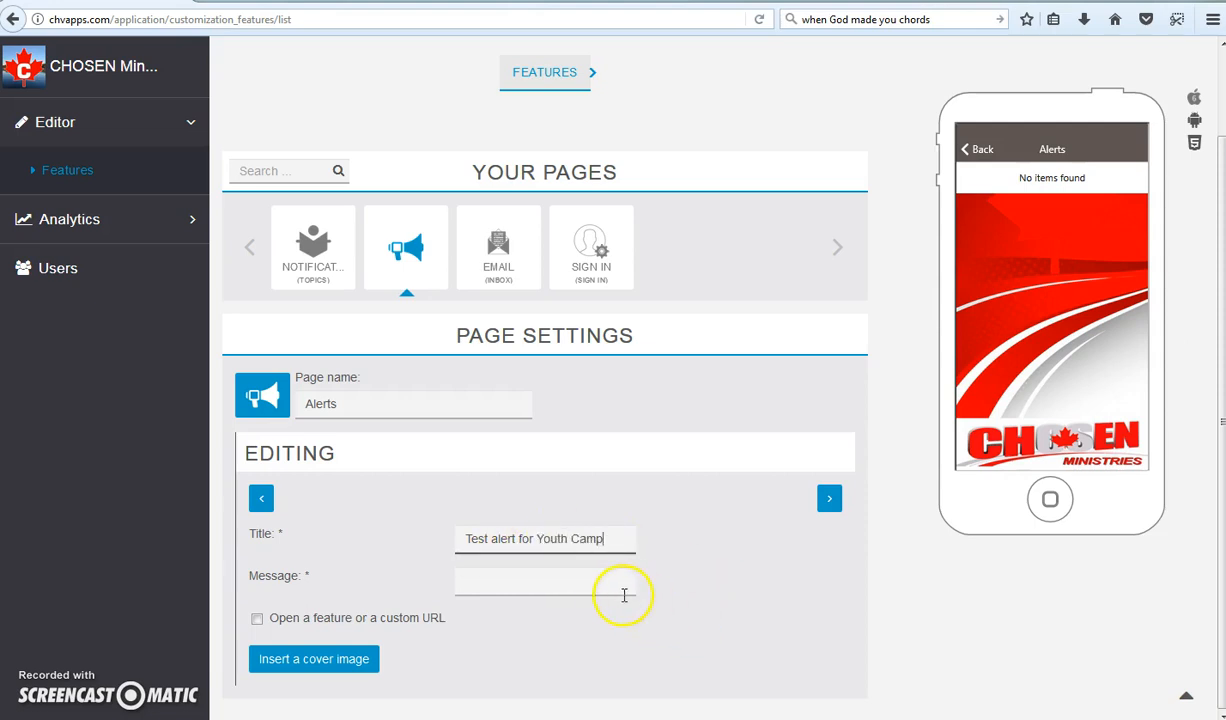
- Set the alert's message to "Don't forget to register" and make it open the Register CYC feature
left_click(592, 588)
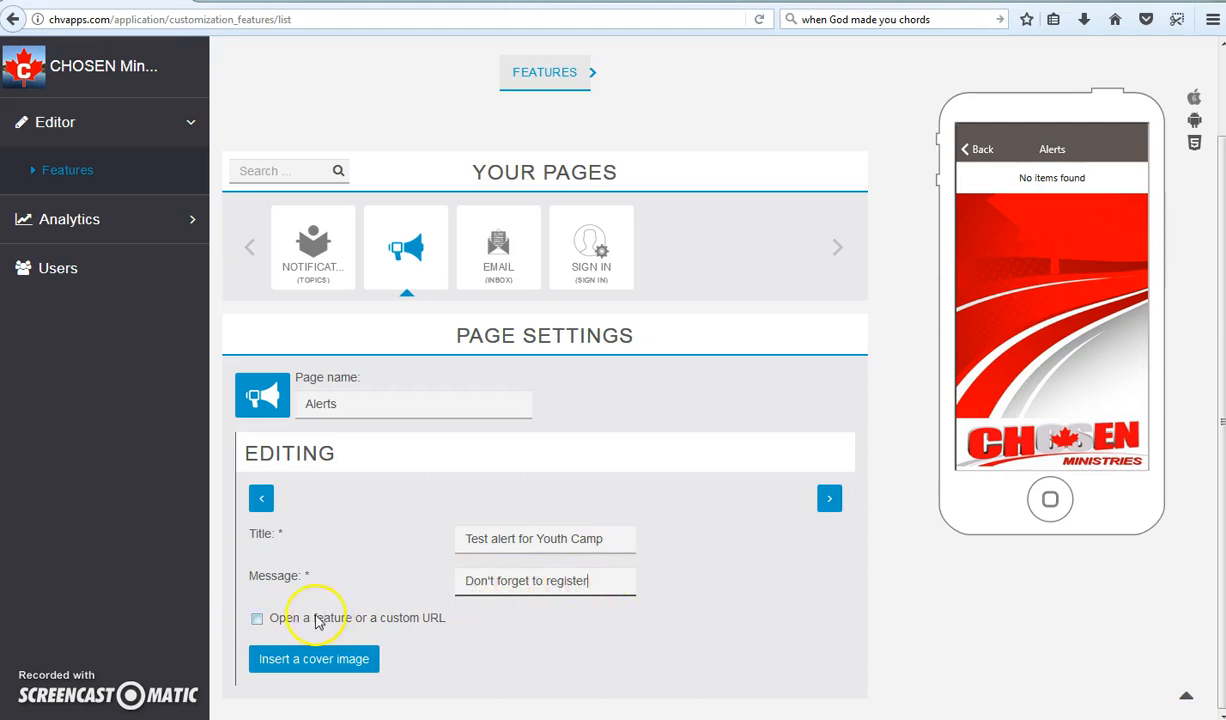
left_click(257, 619)
scroll(330, 590, "down", 3)
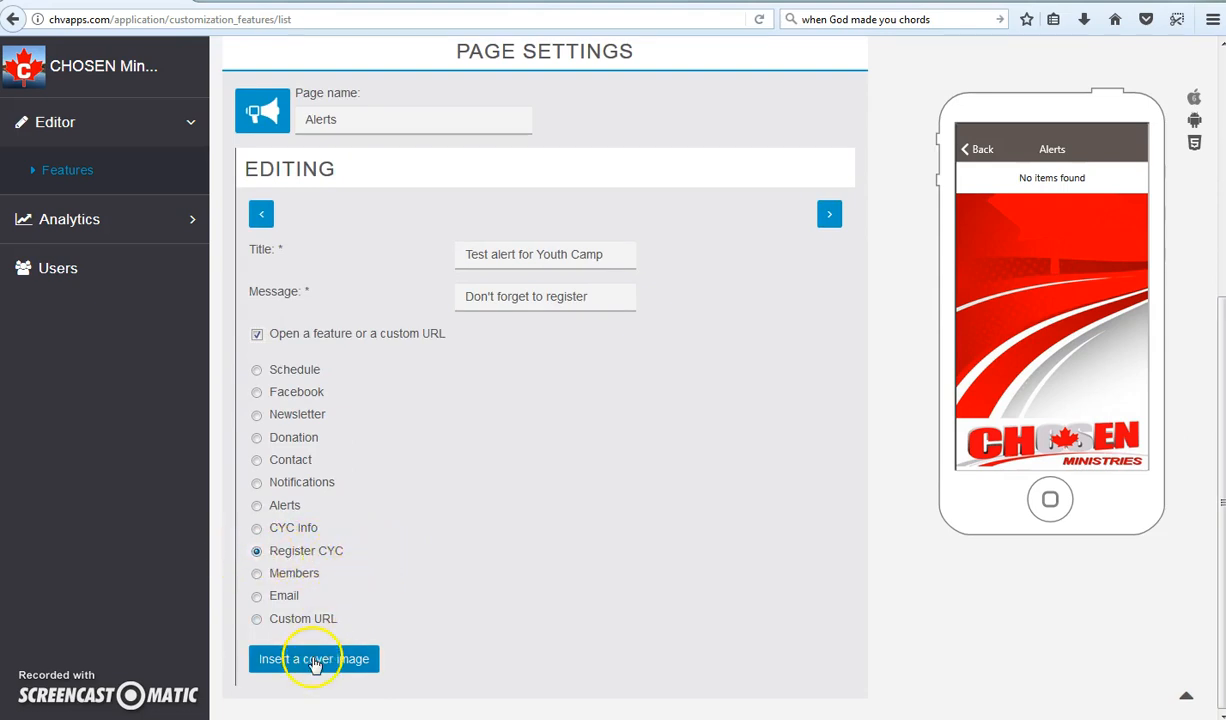
- Insert the JPG portrait of a woman and a girl from the Pictures library as the alert's cover image
left_click(330, 659)
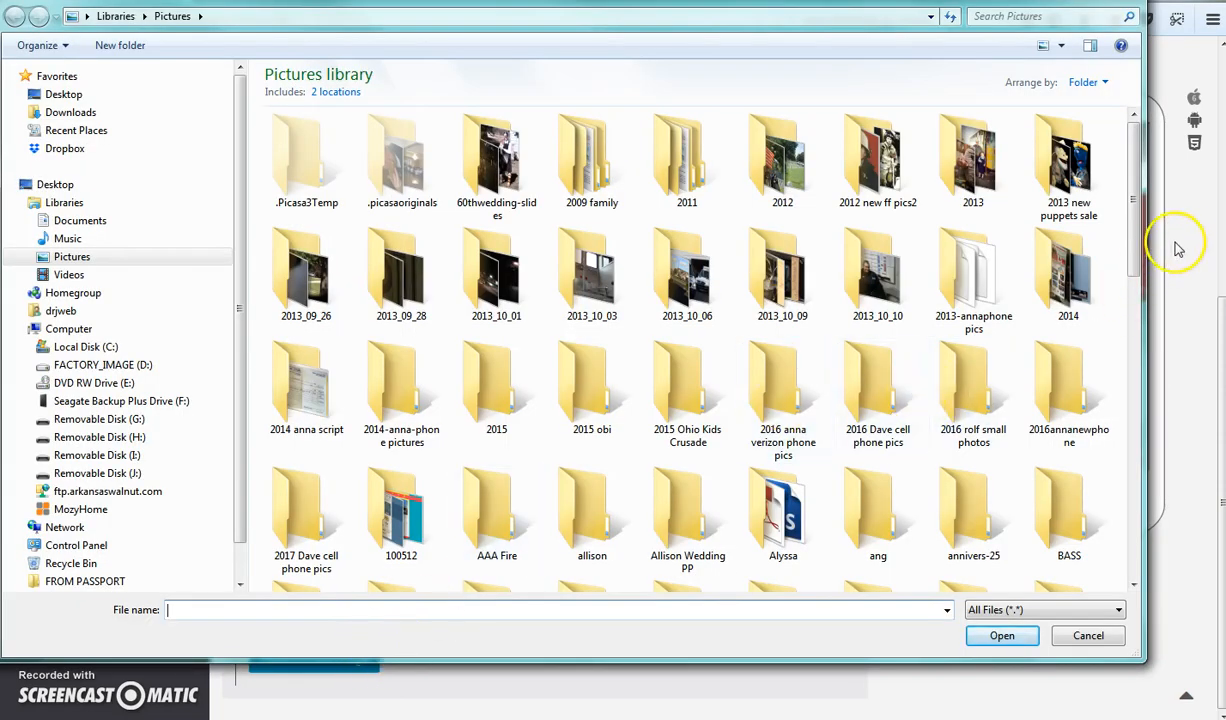
scroll(1130, 262, "down", 1)
left_click_drag(1130, 262, 1135, 530)
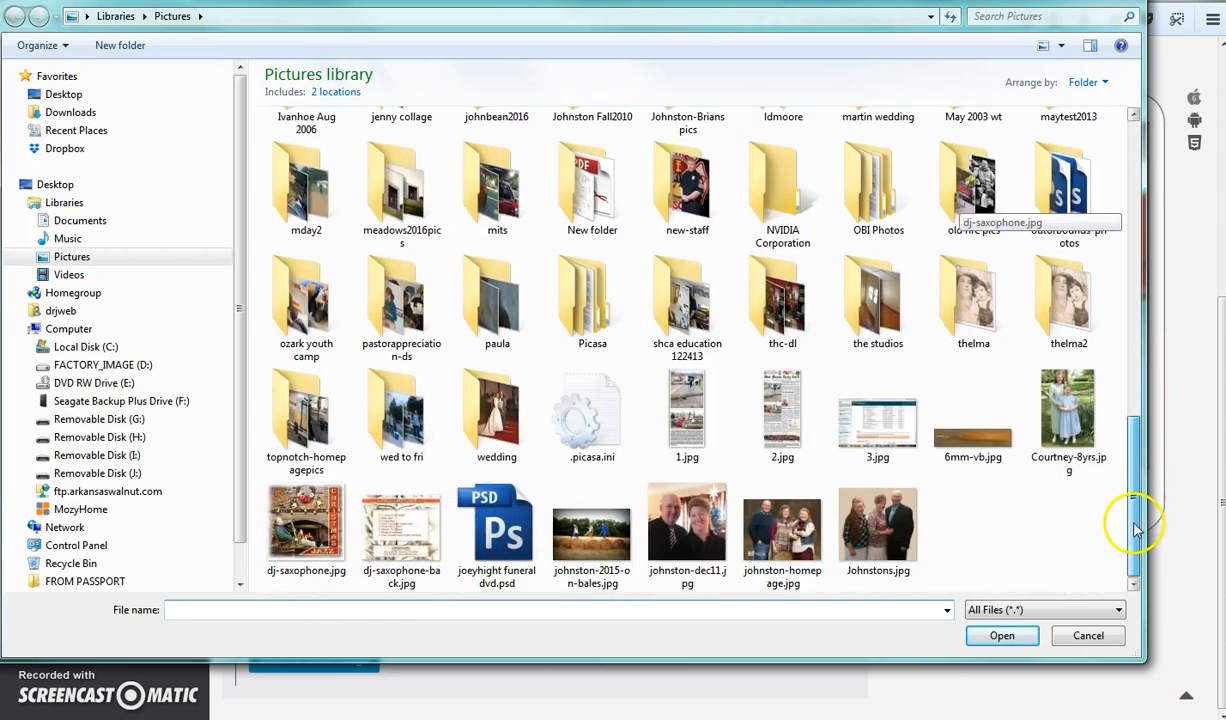
left_click(1052, 405)
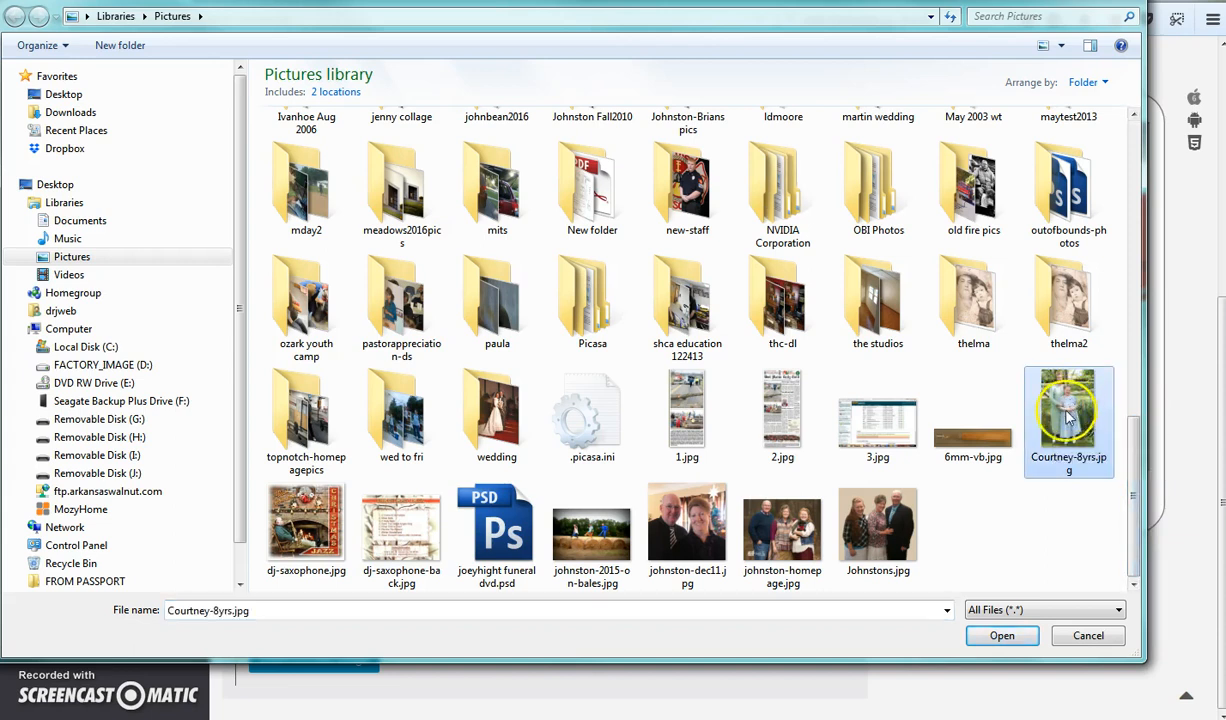
left_click(1000, 636)
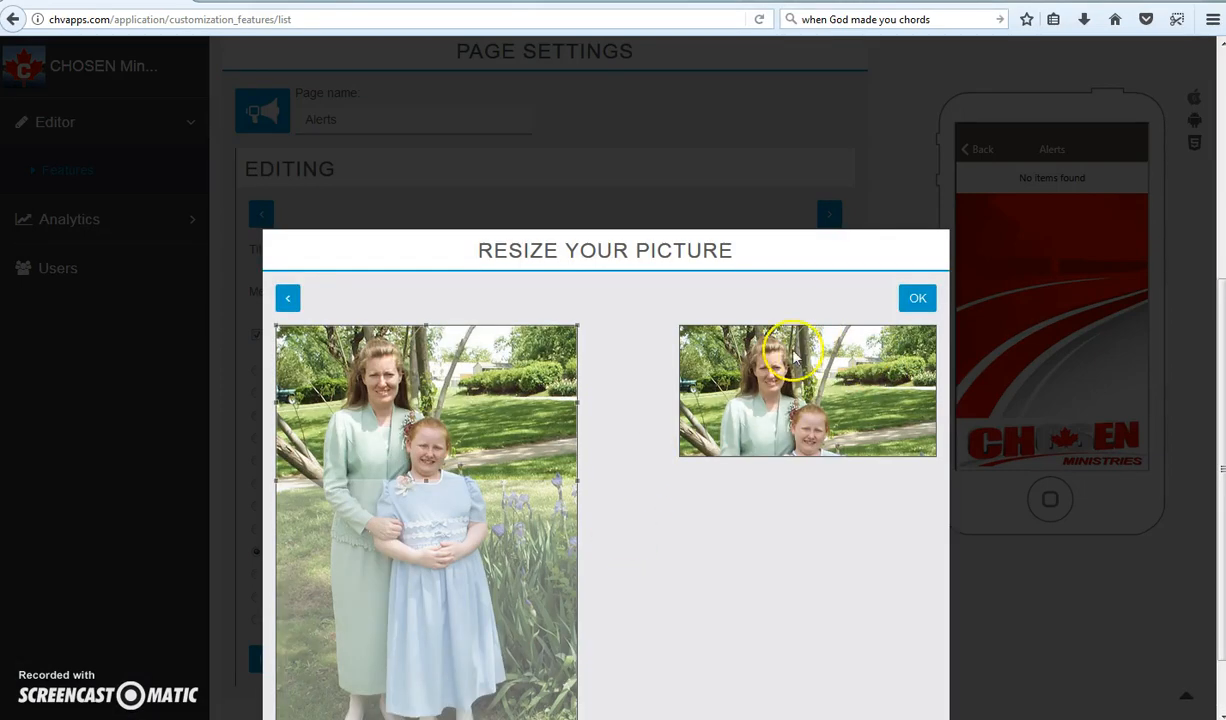
- Shift the cover image's crop area slightly downward to frame both people and accept the crop
mouse_move(470, 411)
left_mouse_down()
mouse_move(465, 434)
mouse_move(461, 420)
left_mouse_up()
mouse_move(572, 492)
left_mouse_down()
mouse_move(430, 421)
mouse_move(577, 494)
left_mouse_up()
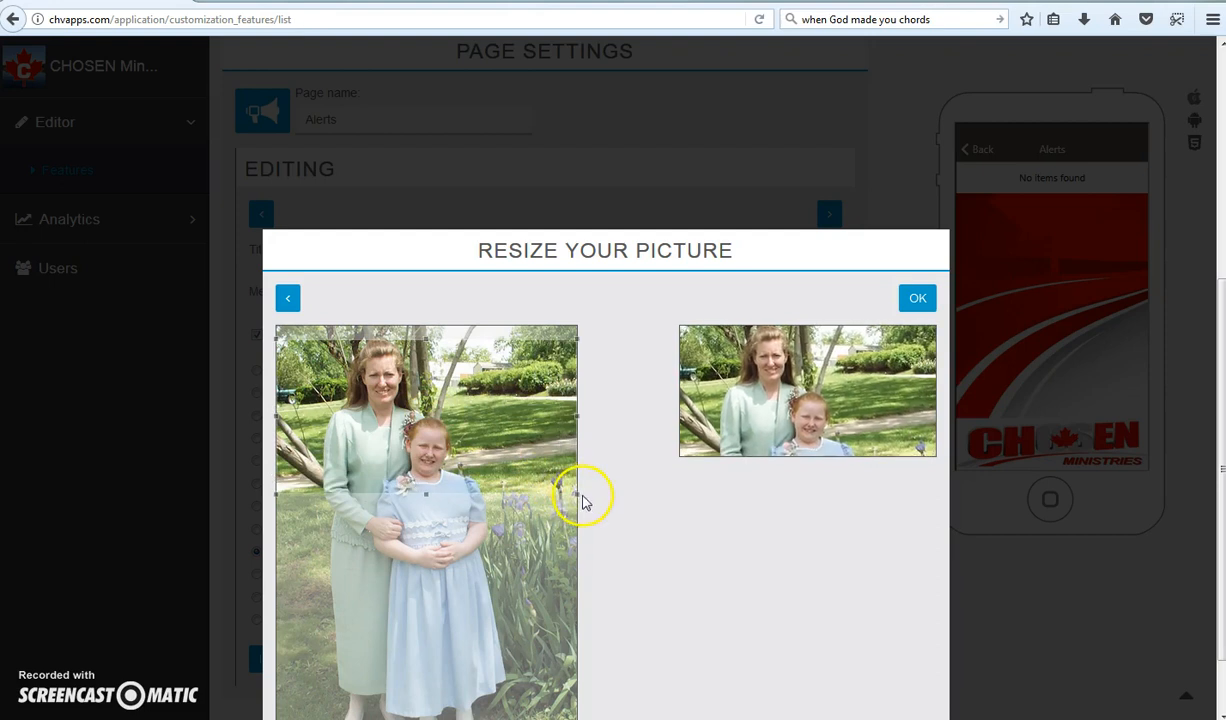
left_click_drag(492, 436, 495, 441)
left_click(913, 302)
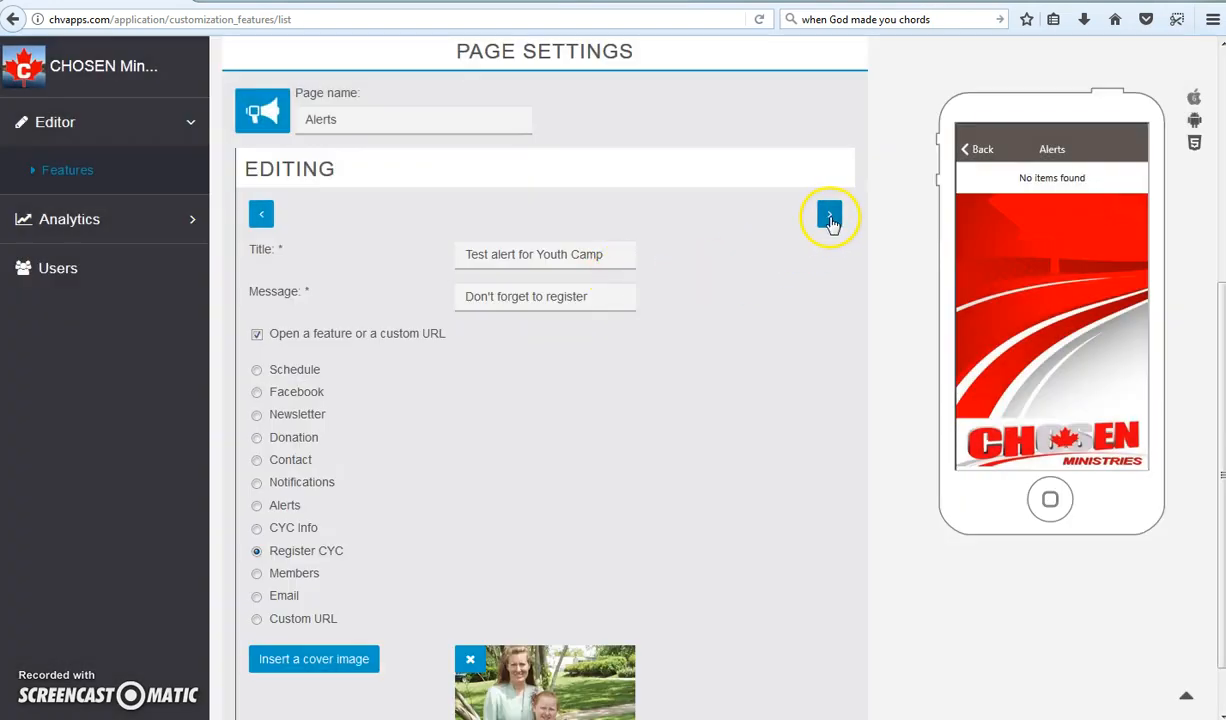
- Continue from the Youth Camp alert's content to its location targeting settings
left_click(829, 216)
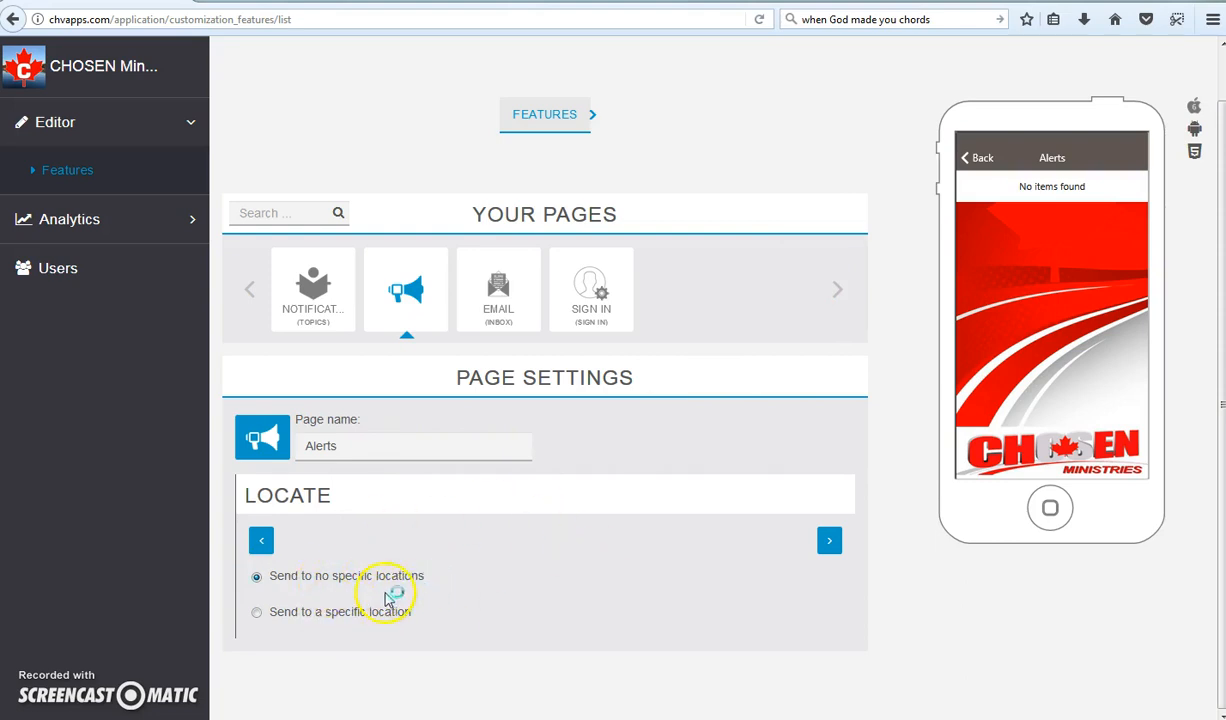
- Target the alert to a specific location, West Plains, MO 65775, United States, with a radius of 50 km
left_click(258, 612)
scroll(405, 582, "down", 2)
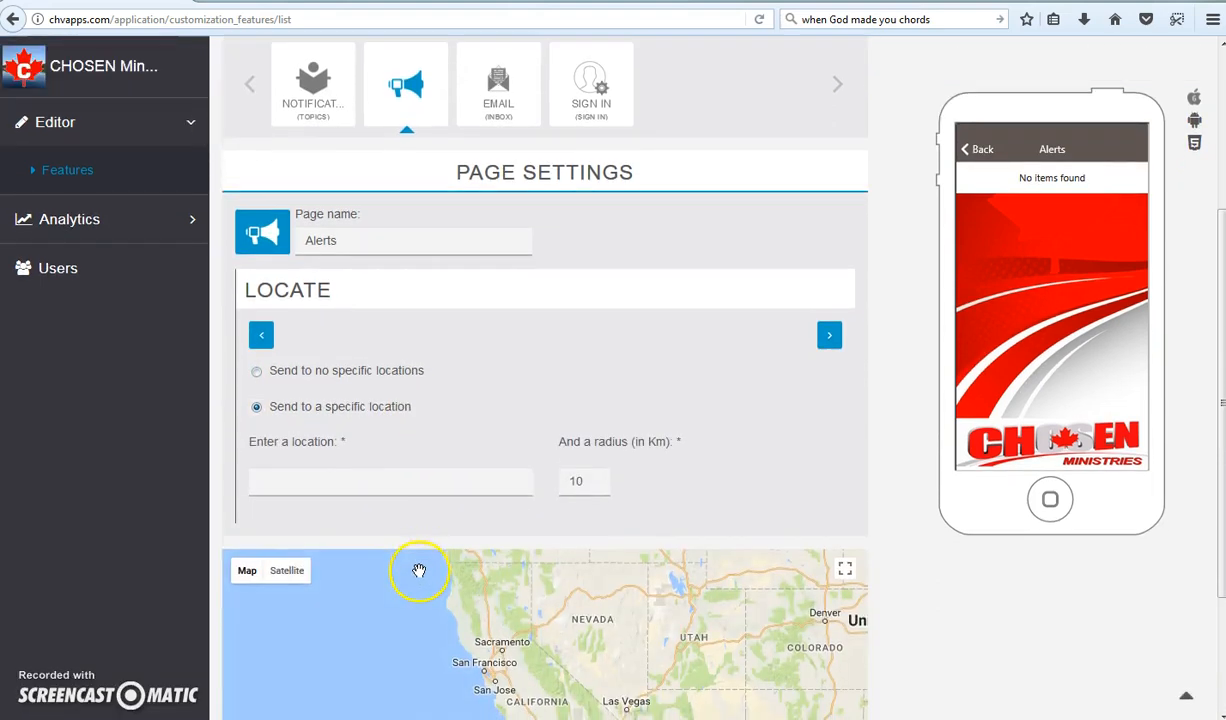
scroll(419, 570, "down", 1)
left_click(317, 394)
type("65775")
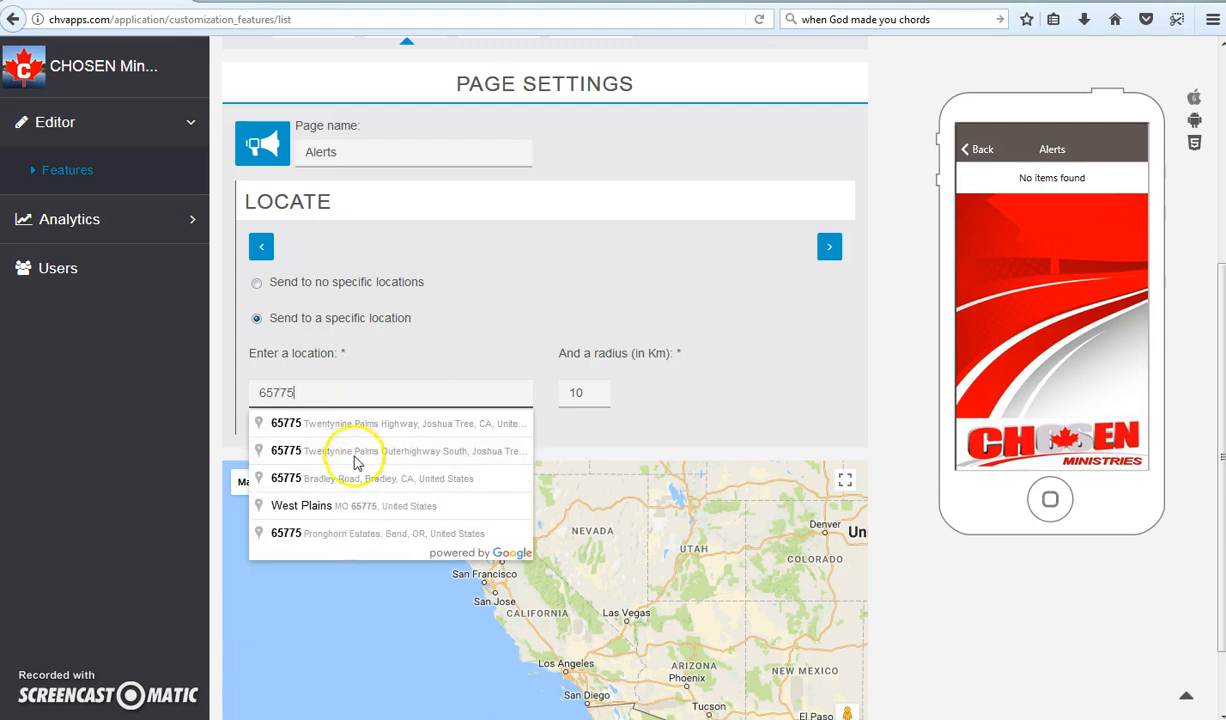
left_click(323, 506)
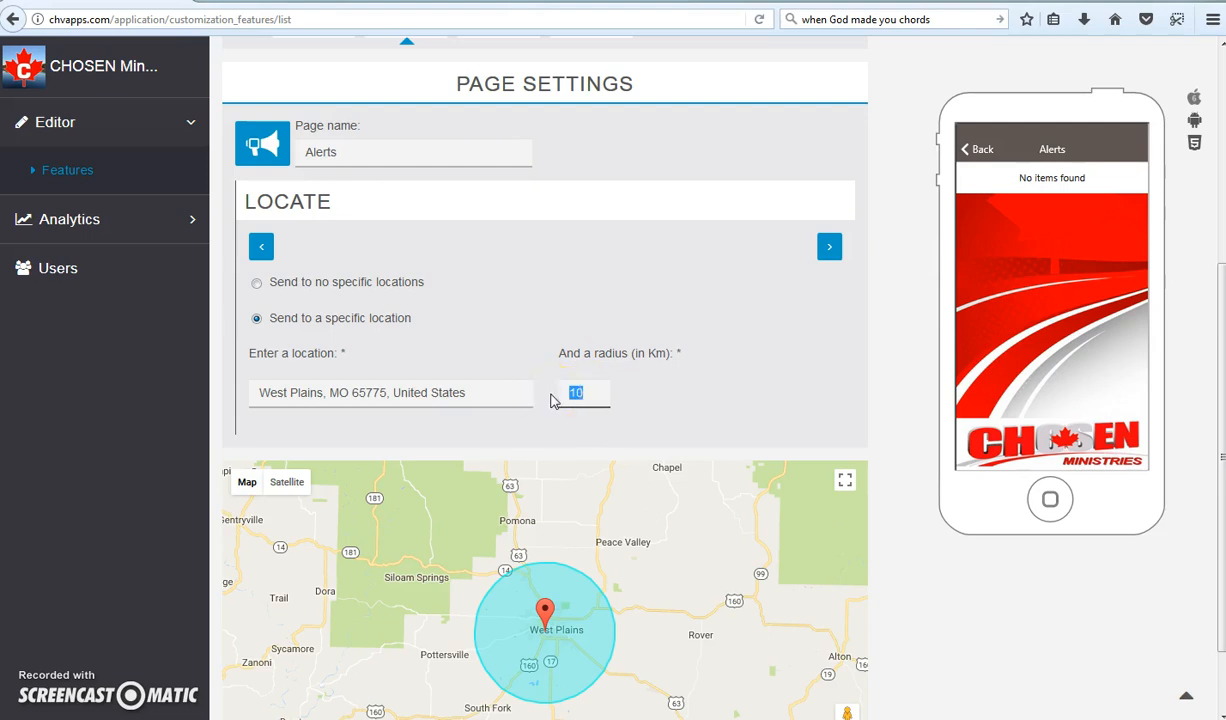
left_click(654, 416)
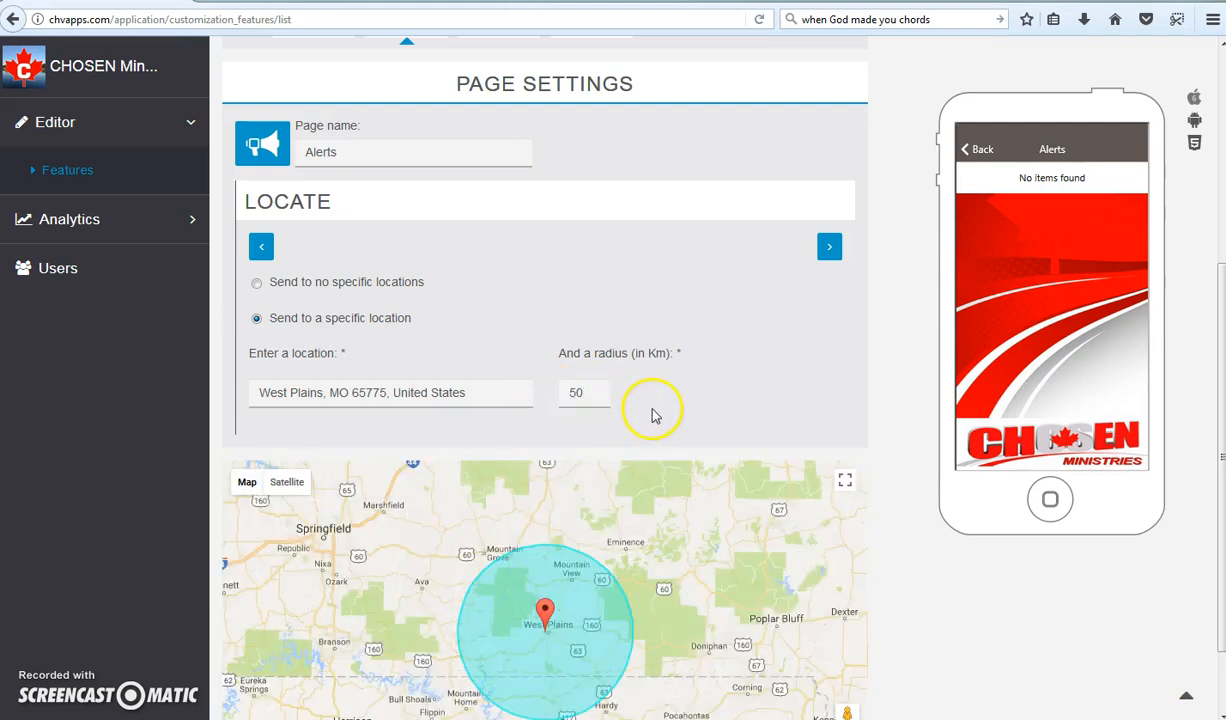
scroll(654, 416, "down", 2)
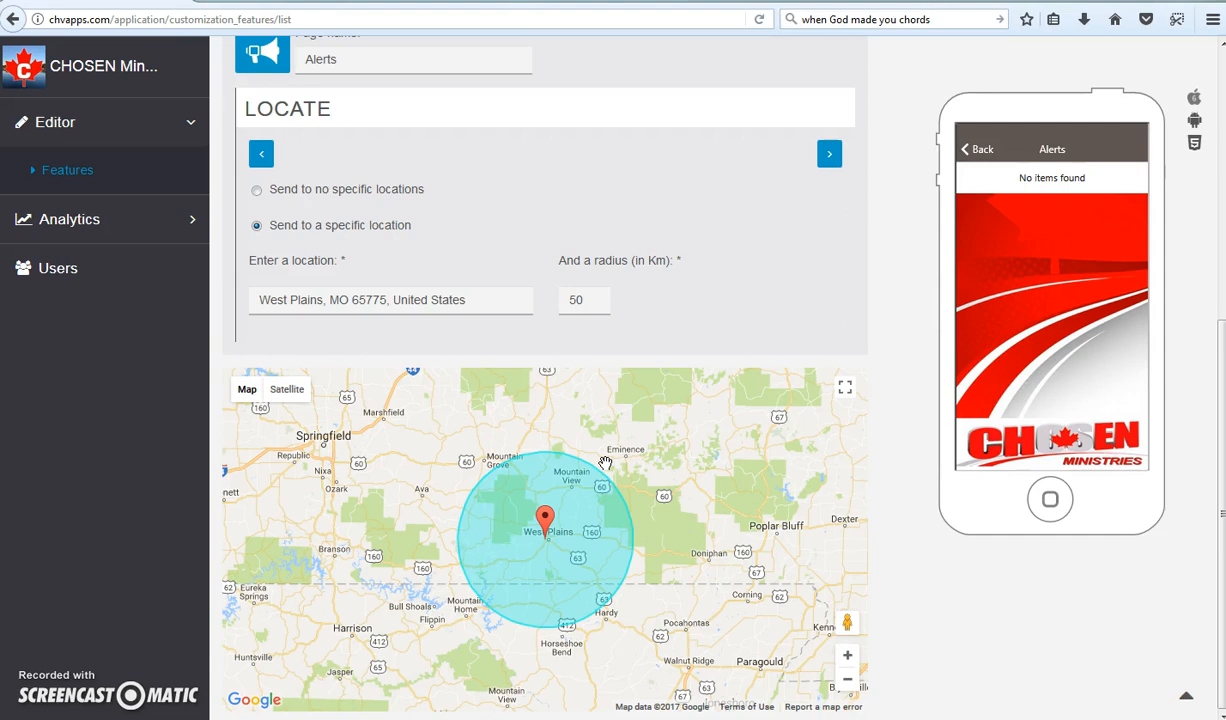
left_click(622, 578)
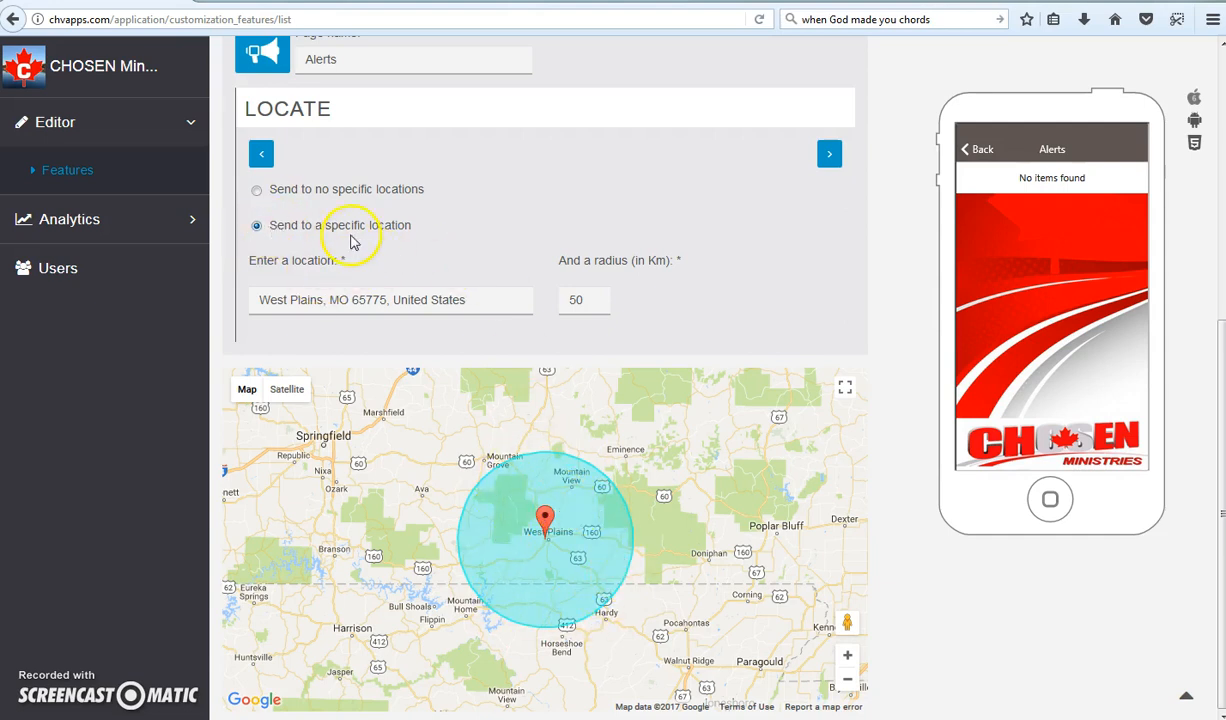
- Set the alert to be sent to no specific locations and continue to the user targeting settings
left_click(258, 192)
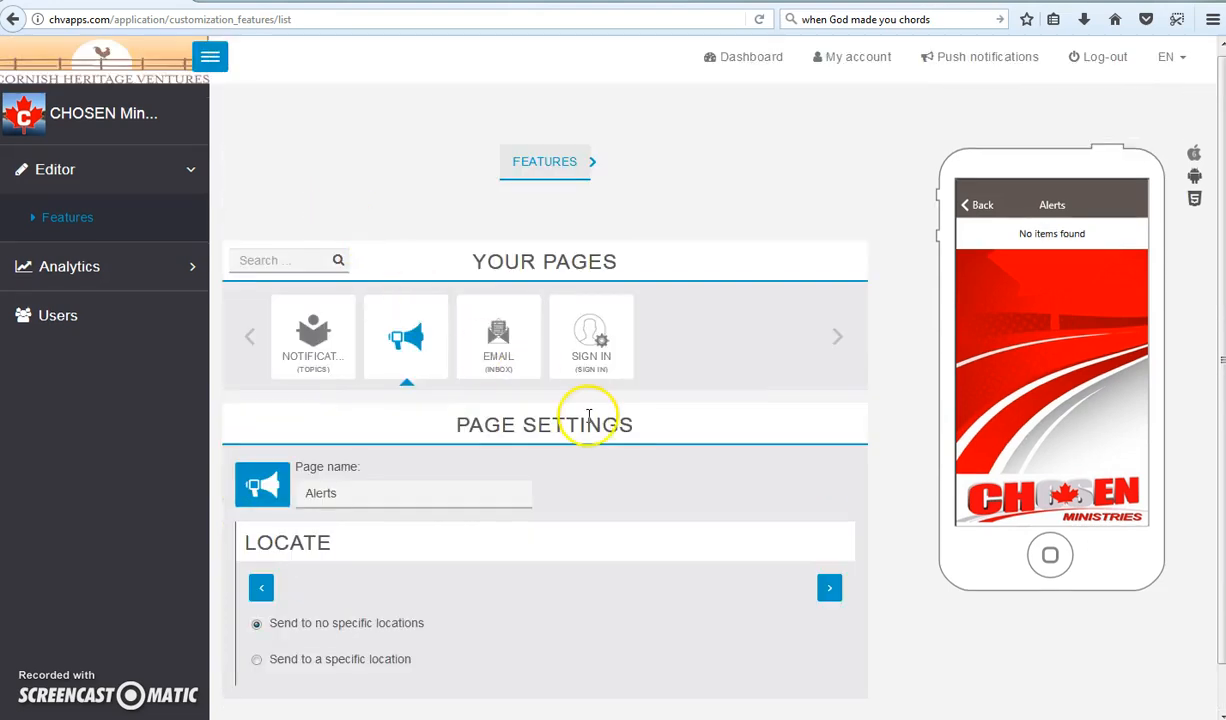
scroll(620, 490, "down", 2)
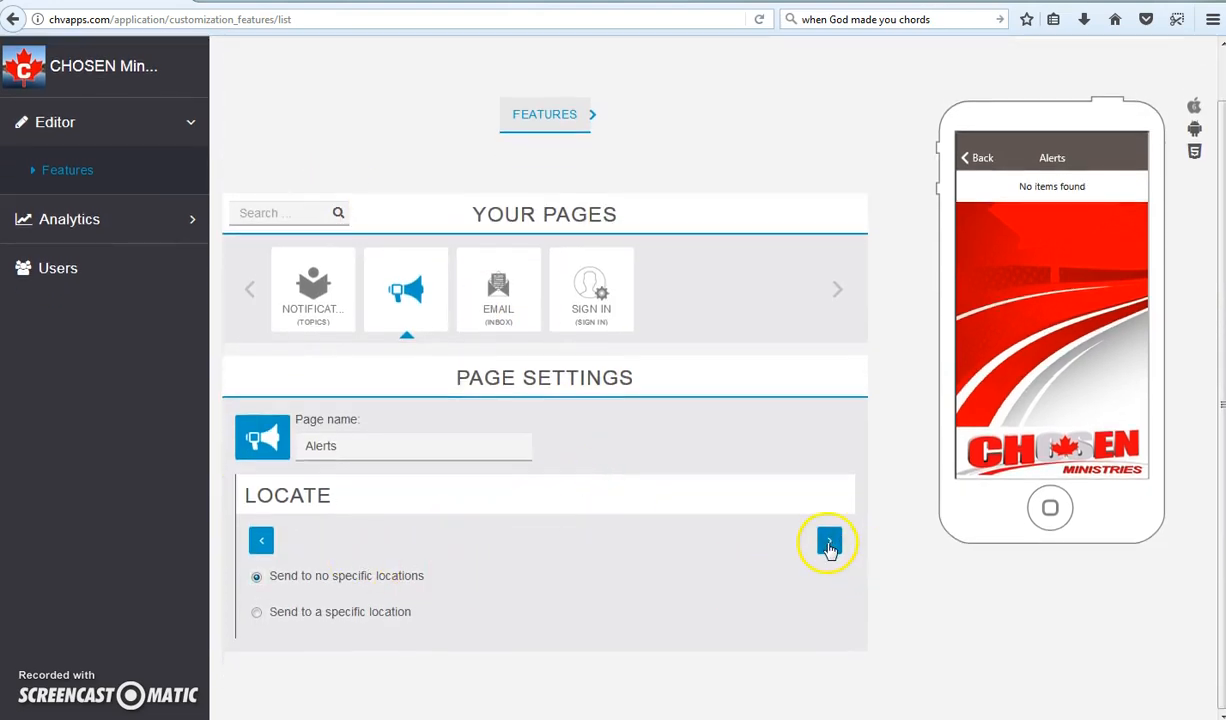
left_click(829, 541)
scroll(706, 550, "down", 1)
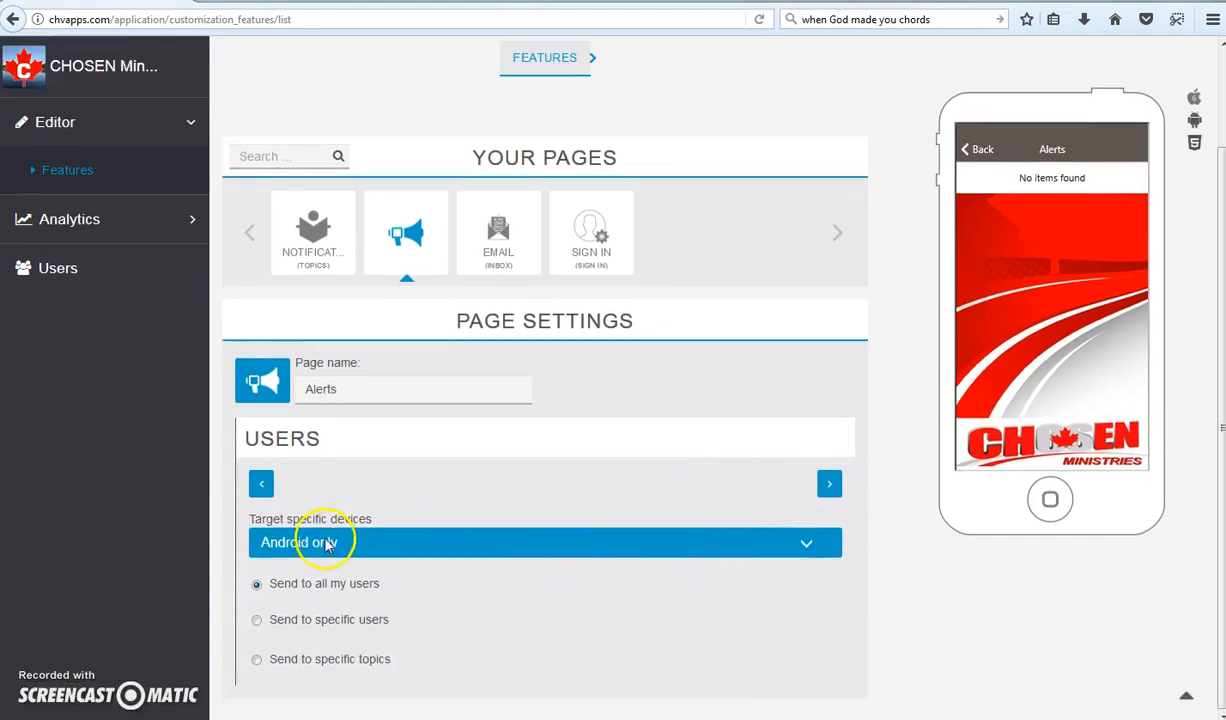
- Check the target device choices and set the recipients to specific users to examine the user list
left_click(329, 547)
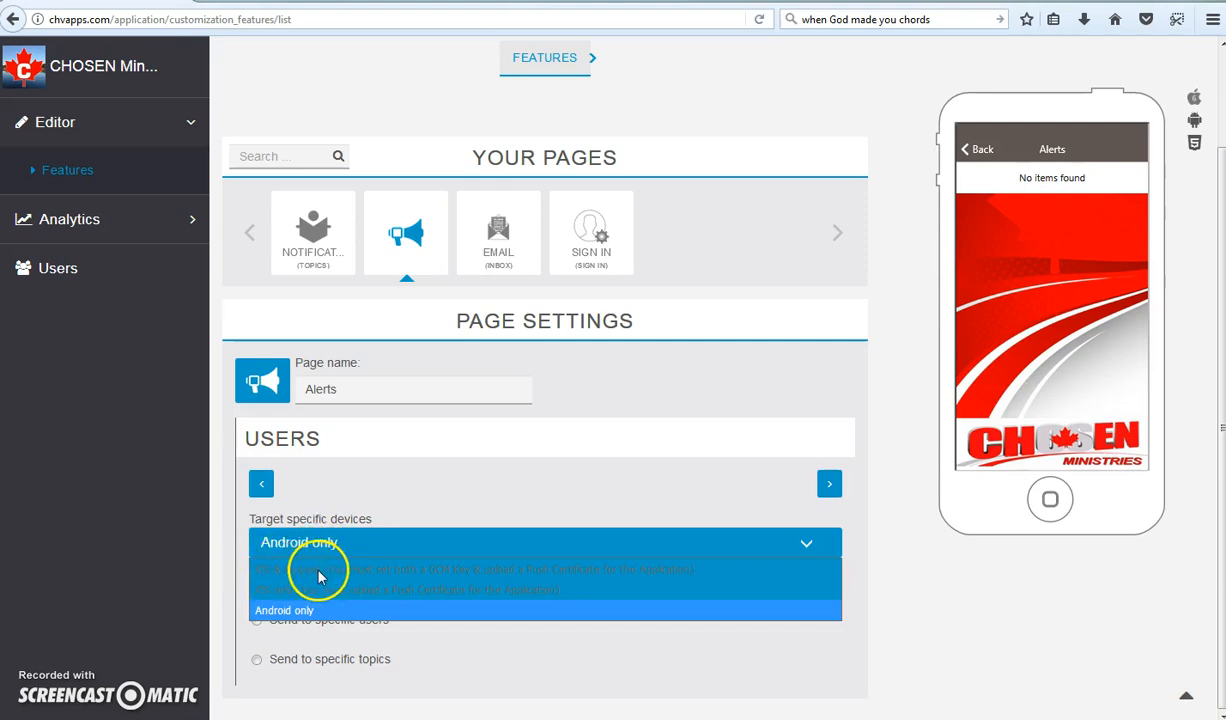
left_click(356, 542)
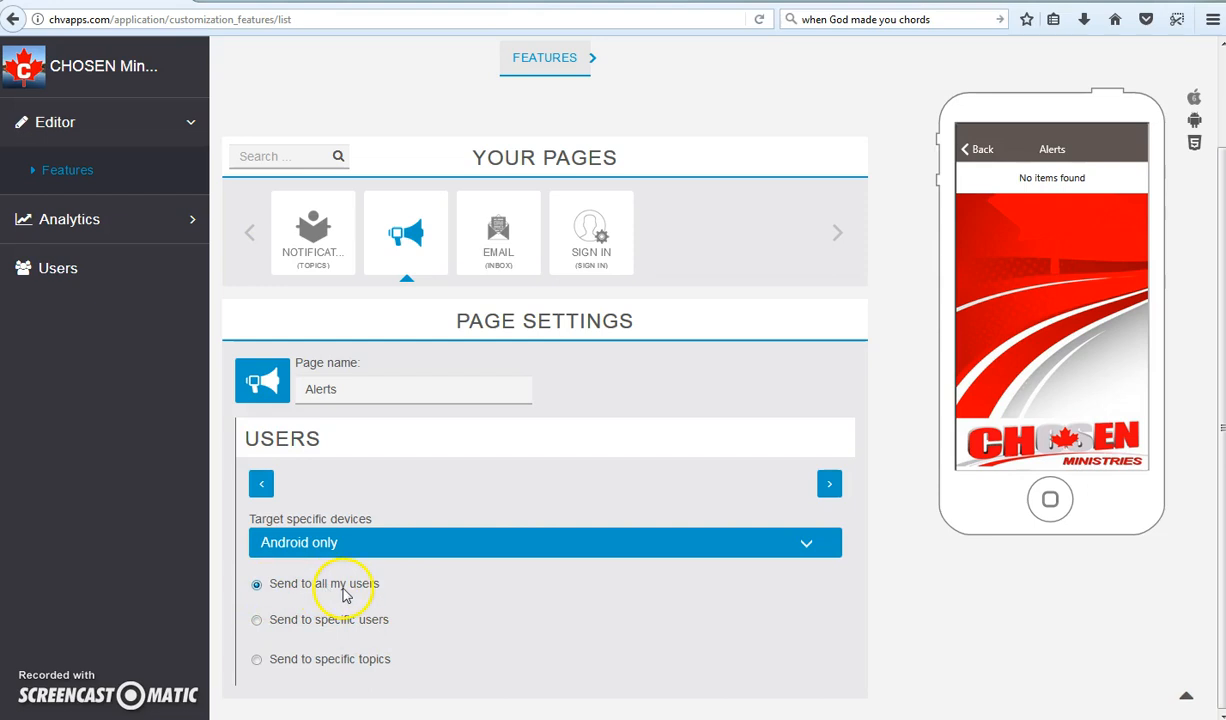
left_click(257, 620)
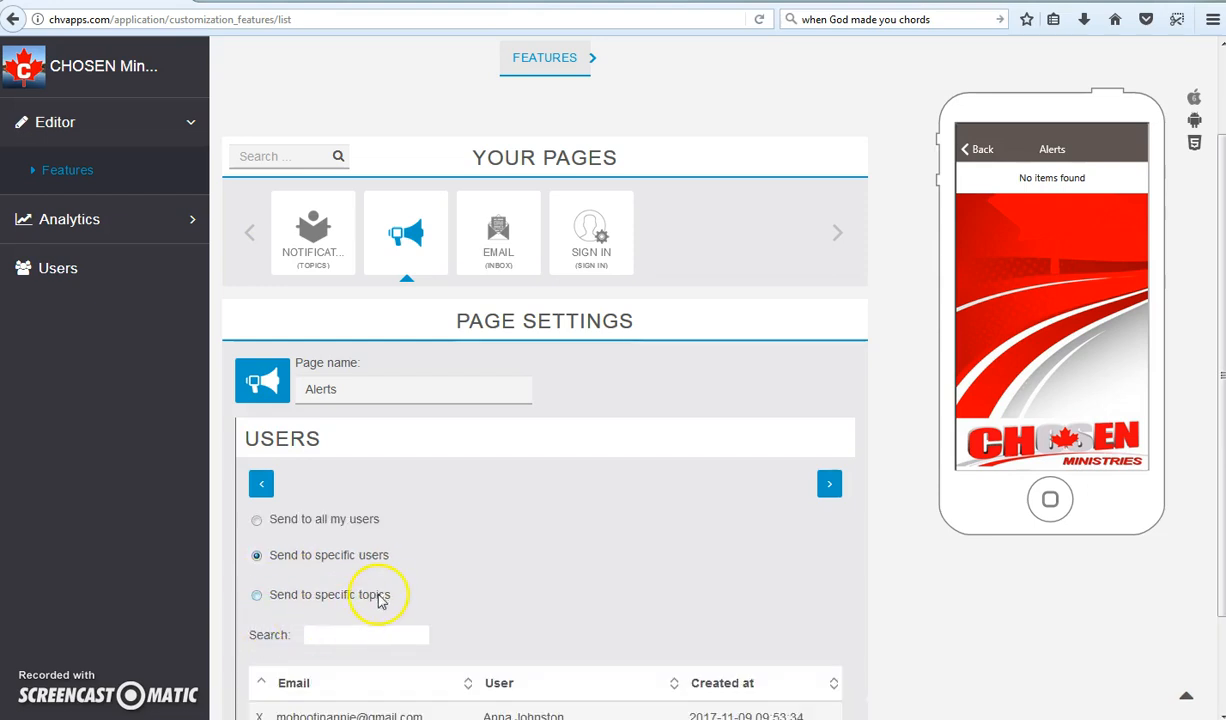
scroll(410, 595, "down", 2)
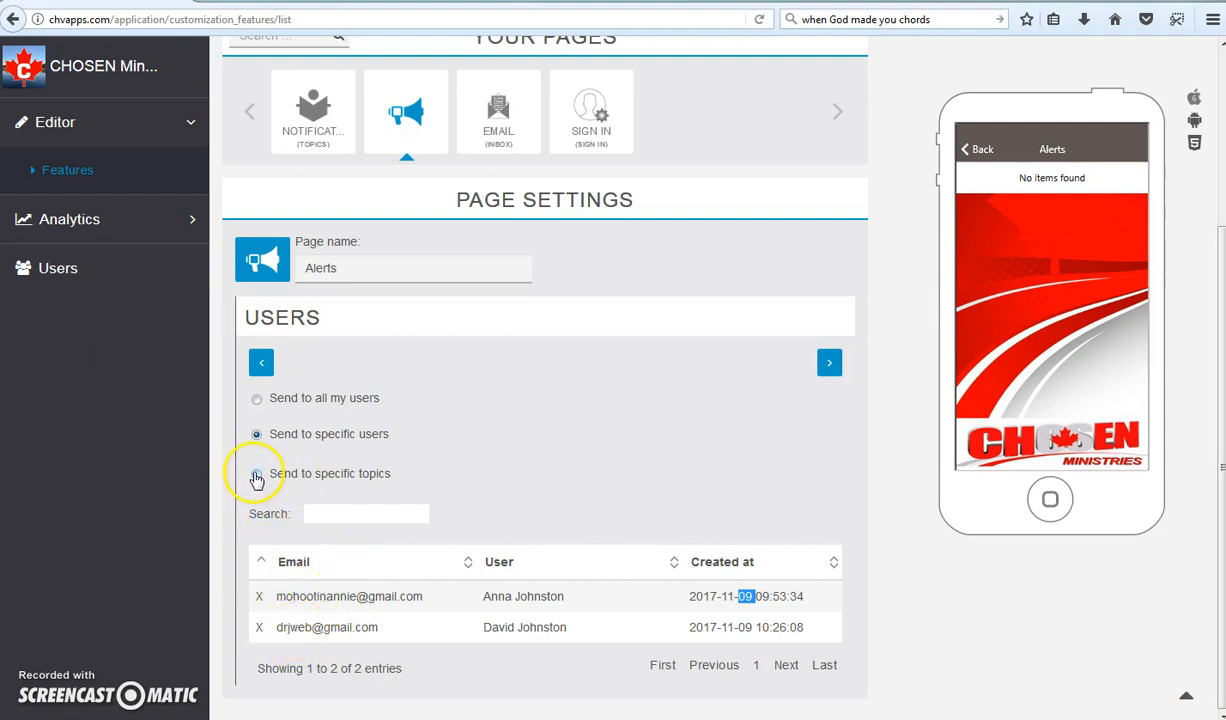
- Send the alert to the specific topic CYC 2018 and continue to the send time settings
left_click(256, 474)
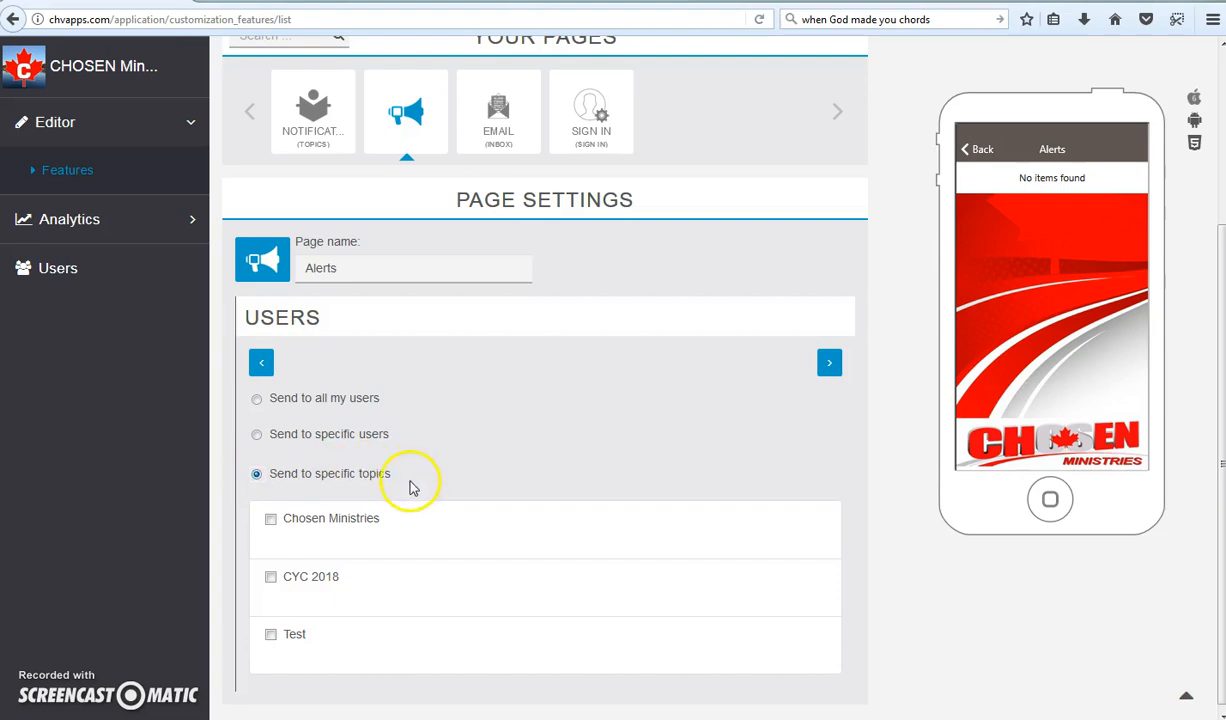
left_click(270, 578)
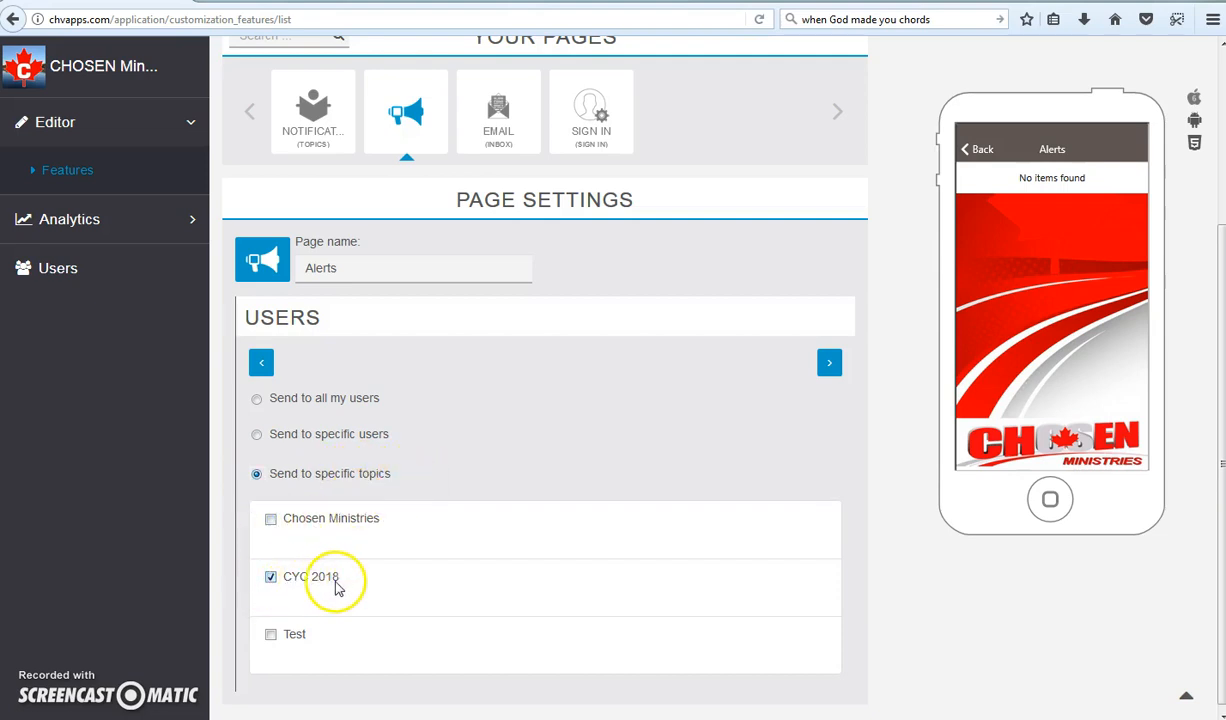
scroll(366, 579, "down", 1)
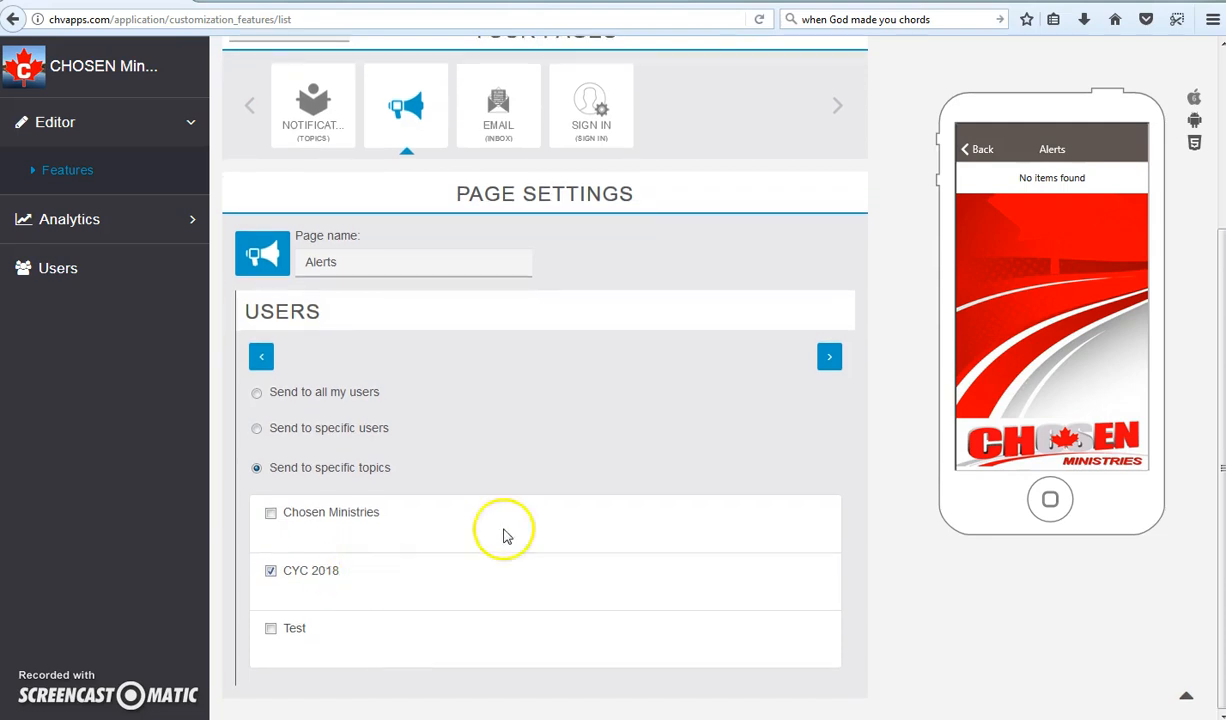
left_click(829, 359)
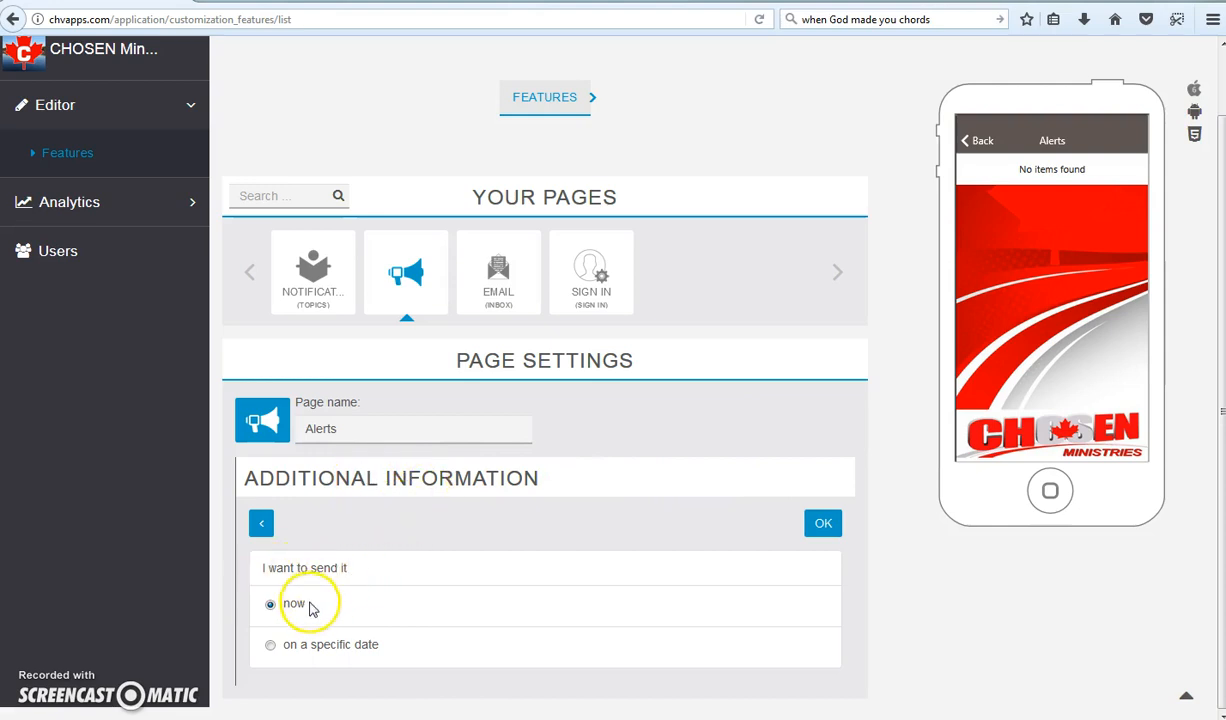
- Schedule the alert for the specific date 2017-11-12 at 15:00
left_click(297, 648)
scroll(438, 580, "down", 1)
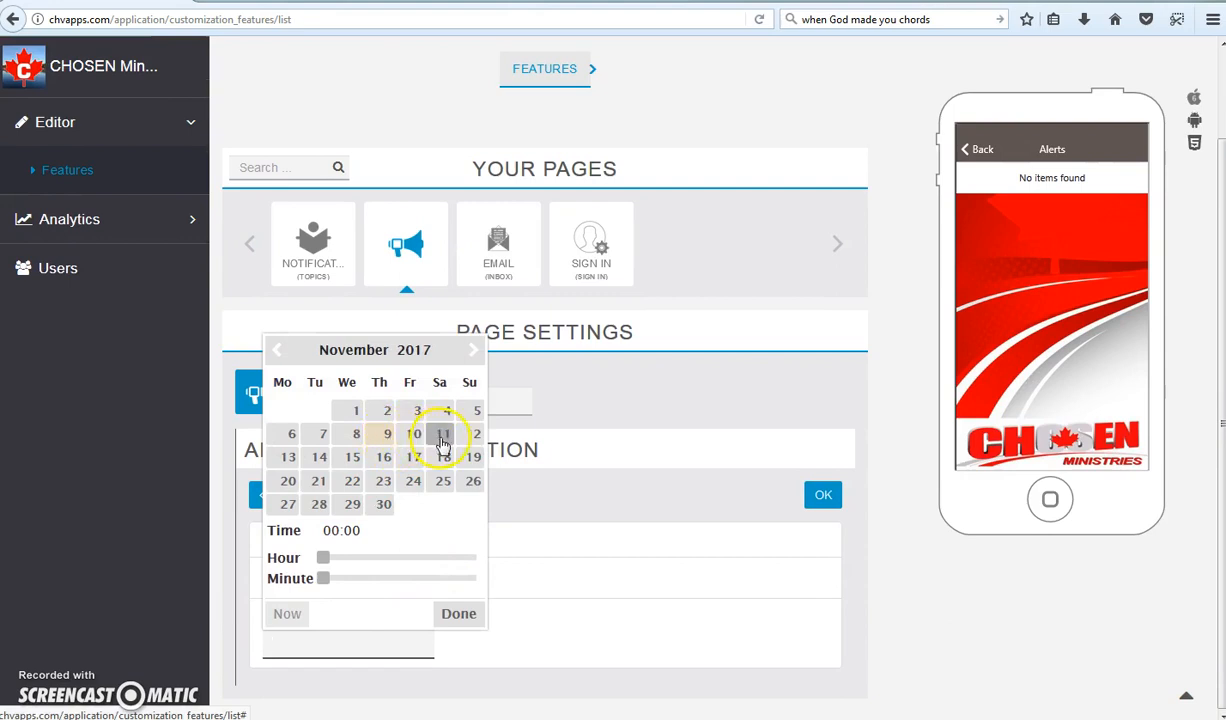
left_click(472, 438)
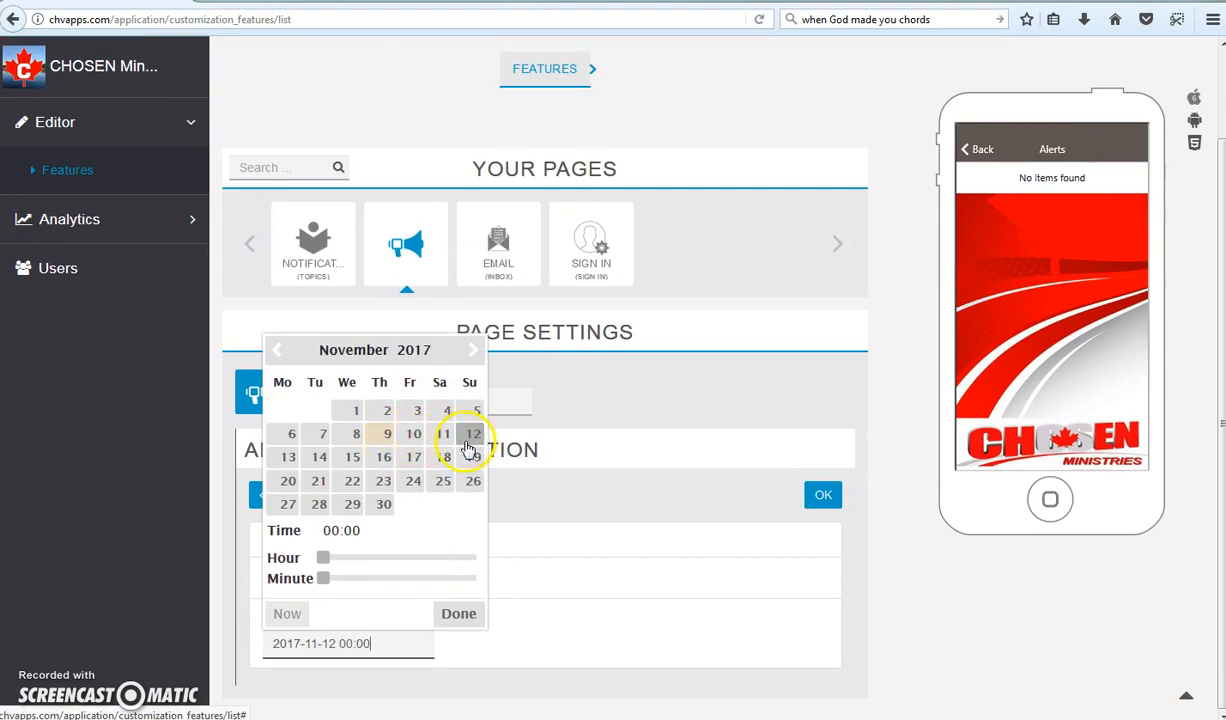
left_click_drag(325, 565, 428, 564)
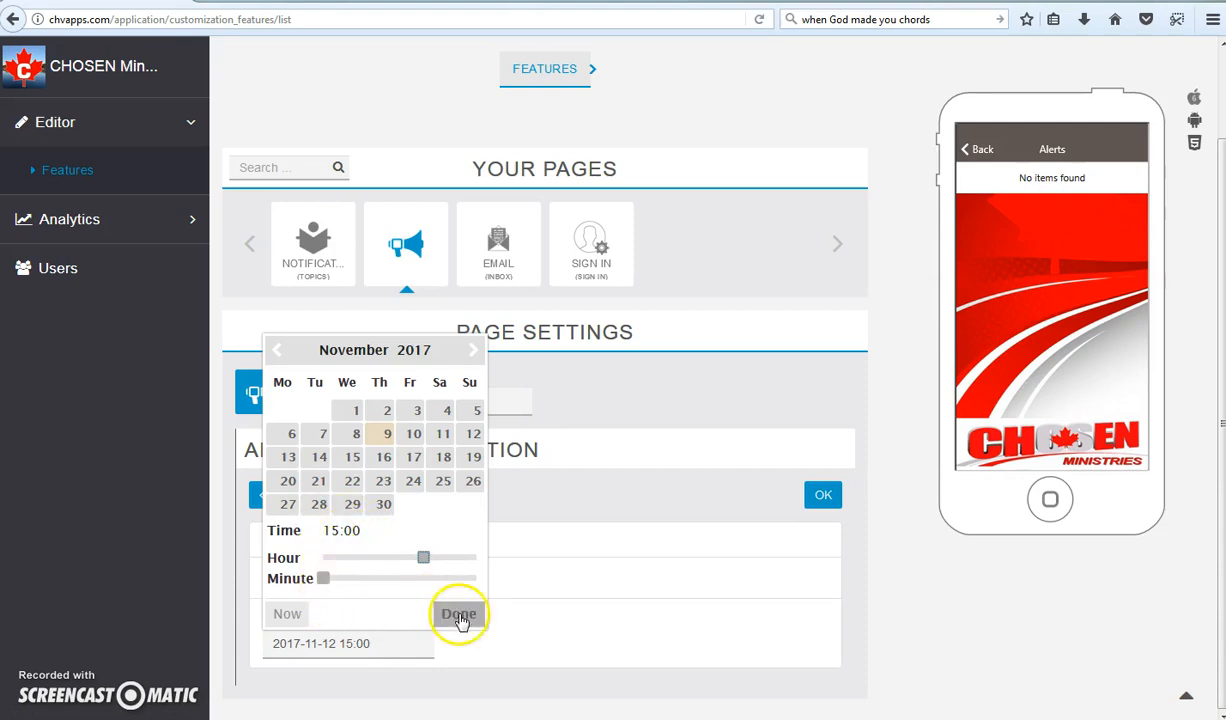
left_click(490, 470)
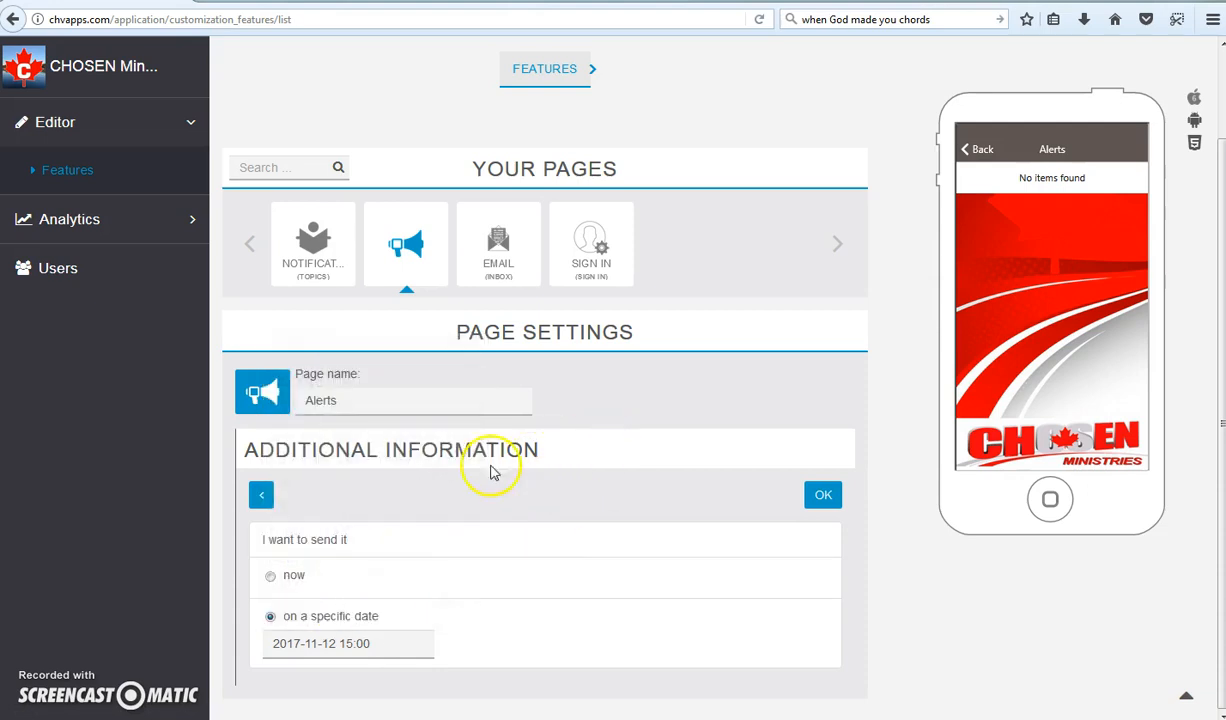
- Set the alert to be sent now and submit it
left_click(285, 578)
left_click(826, 522)
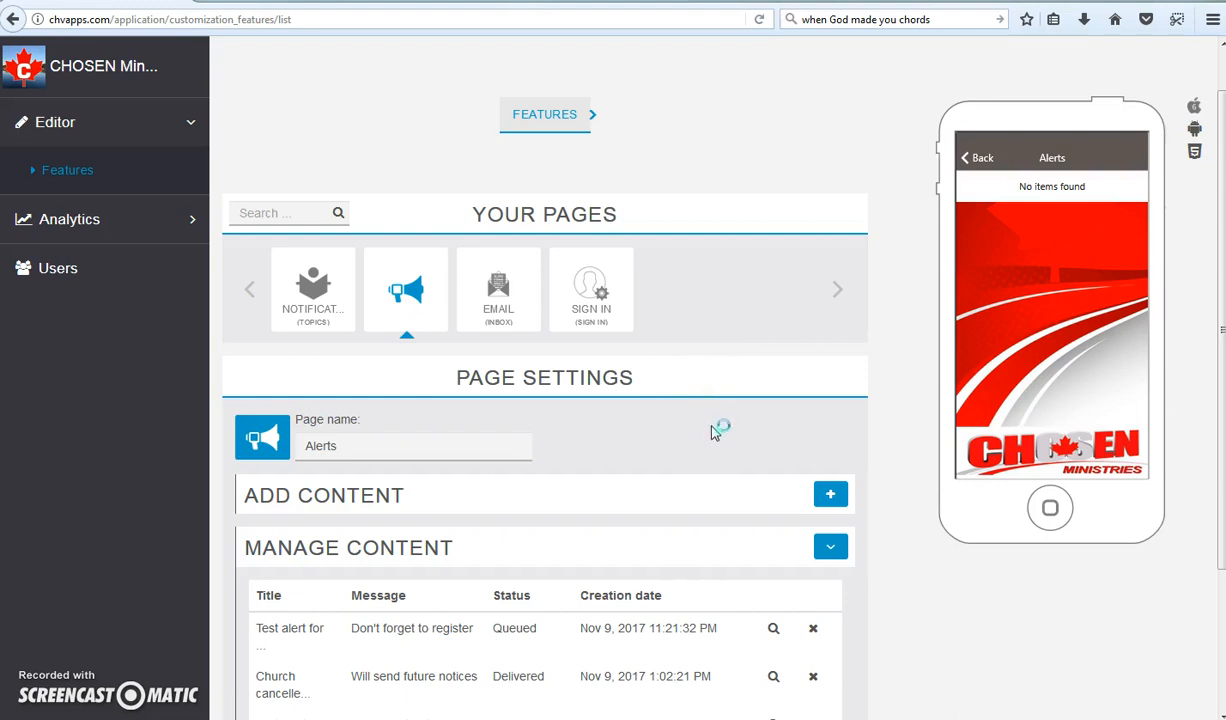
- Review the alert entries under Manage Content and log out of the account
scroll(818, 178, "up", 1)
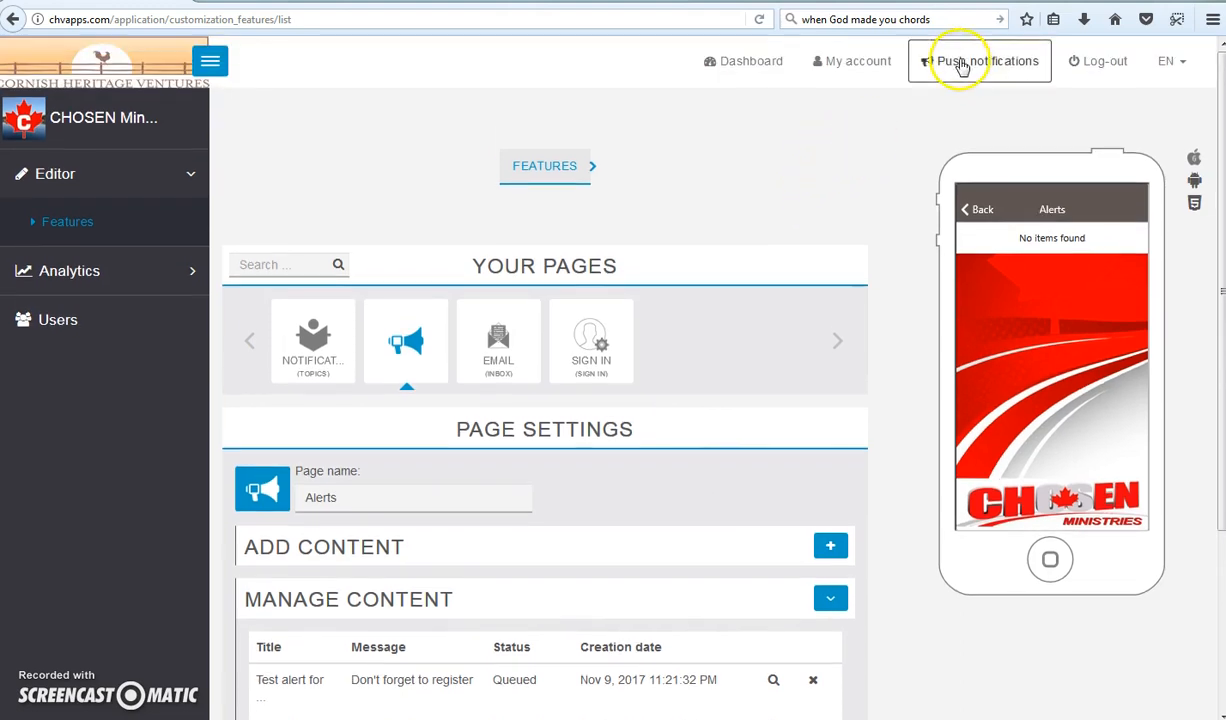
left_click(958, 64)
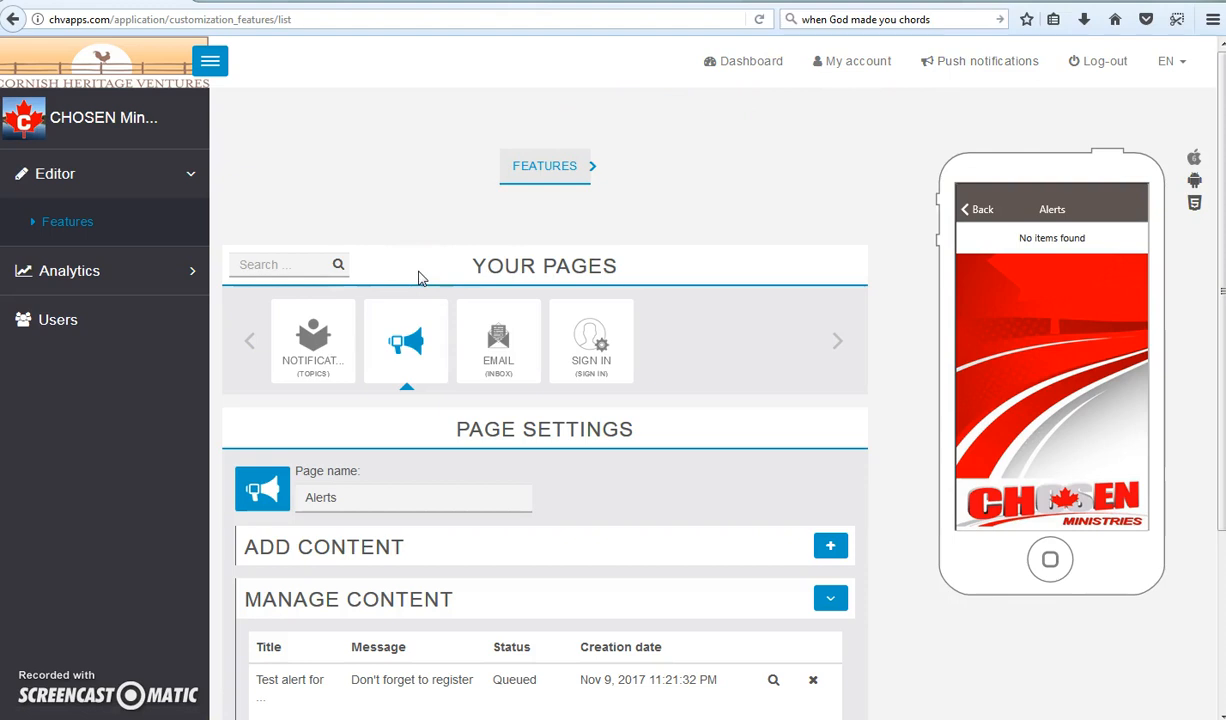
scroll(420, 278, "down", 4)
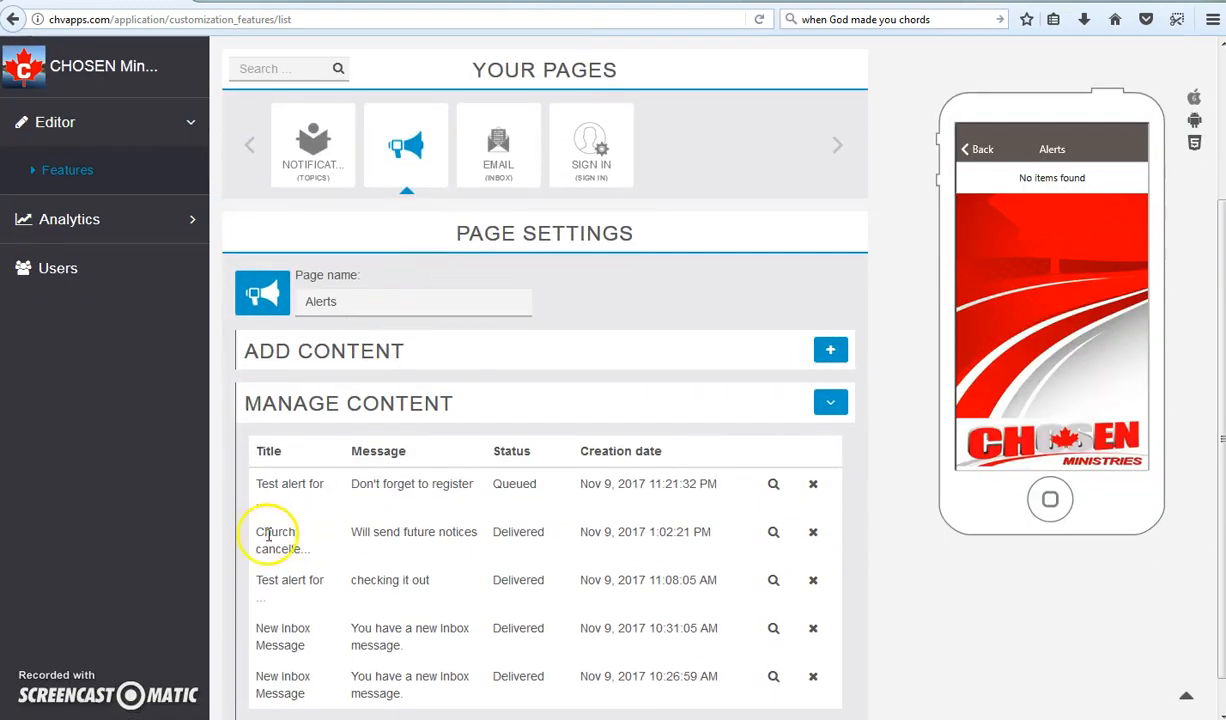
scroll(274, 452, "up", 4)
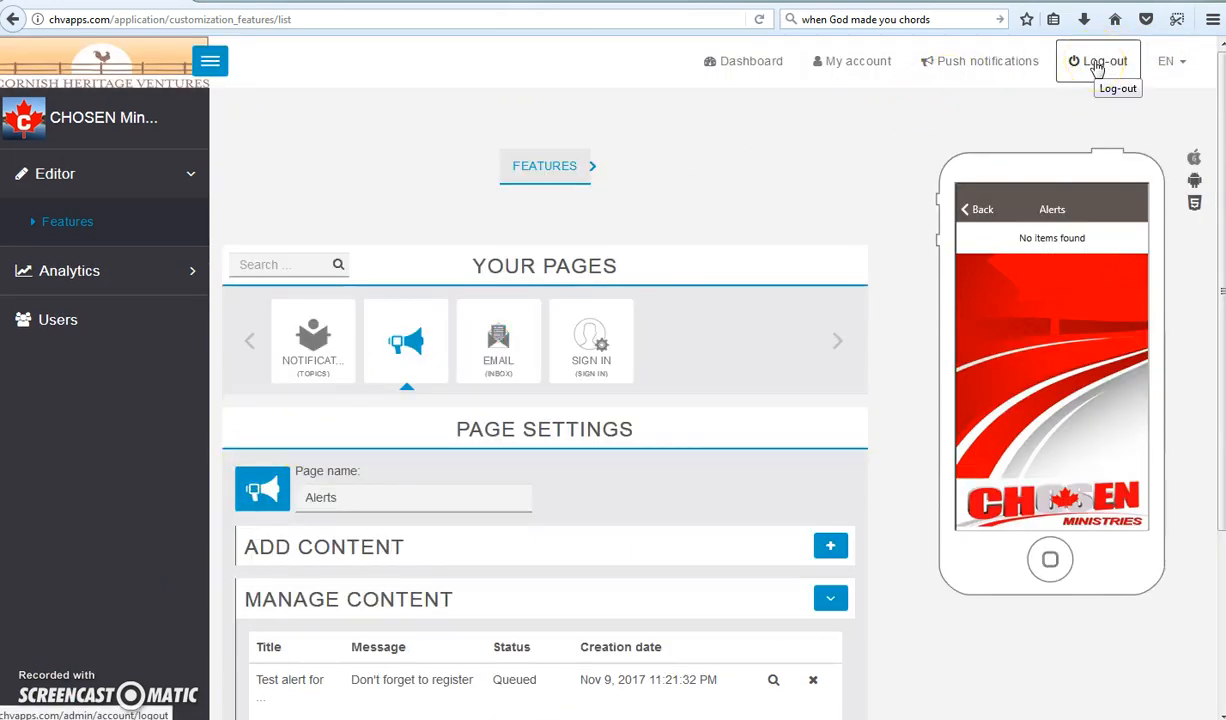
left_click(1097, 67)
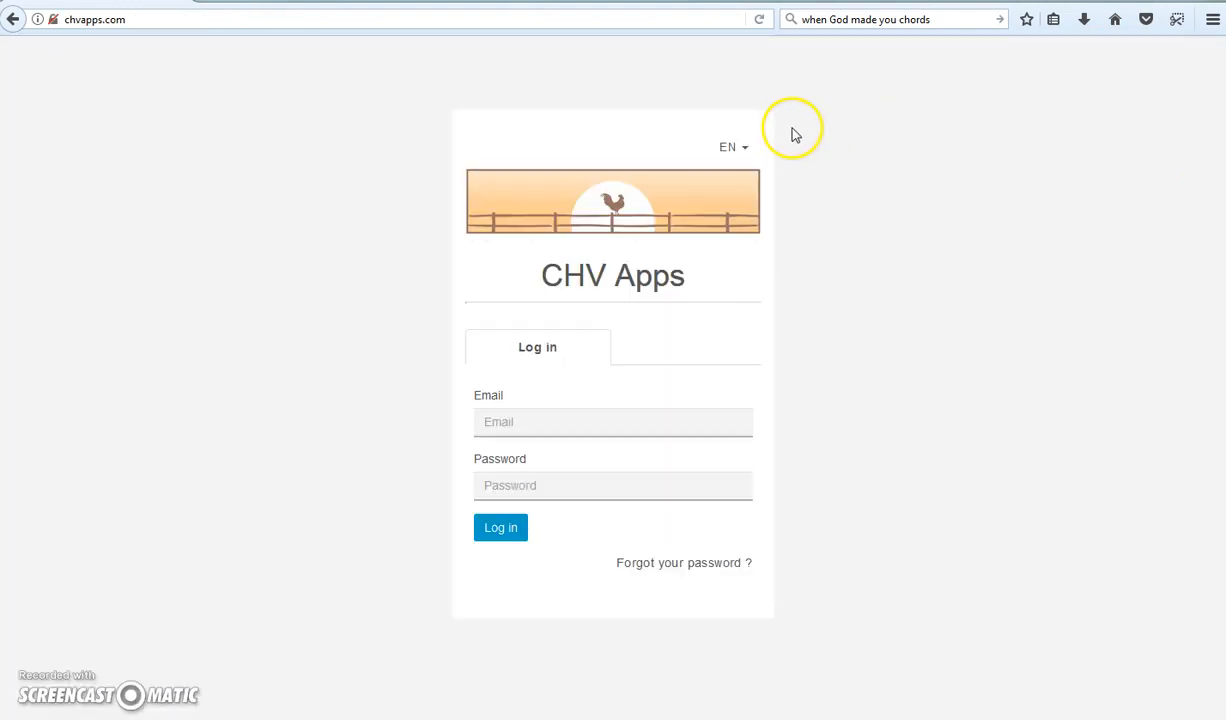